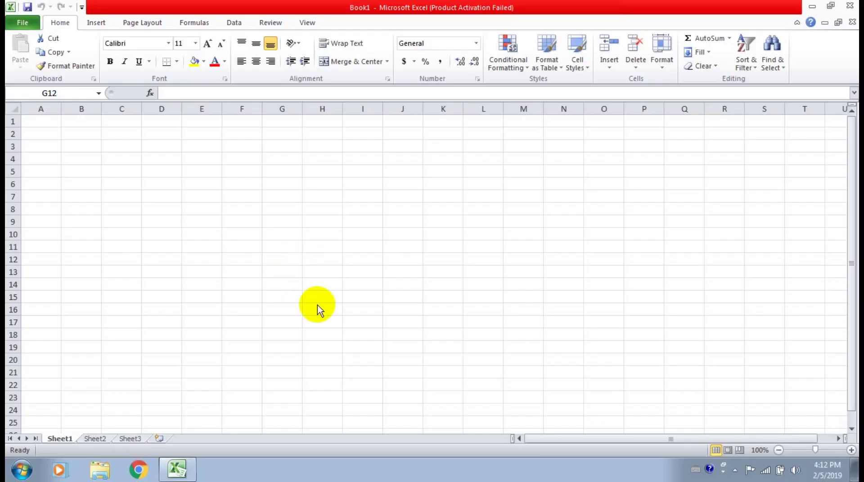
Select cell D4 and open the File view listing recent workbooks and places.
{"action": "left_click", "coordinate": [735, 471]}
{"action": "left_click", "coordinate": [545, 248]}
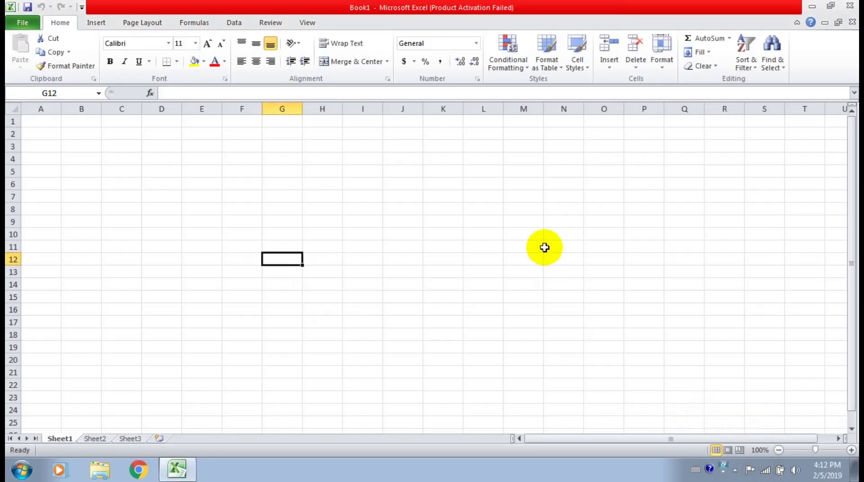
{"action": "left_click", "coordinate": [735, 470]}
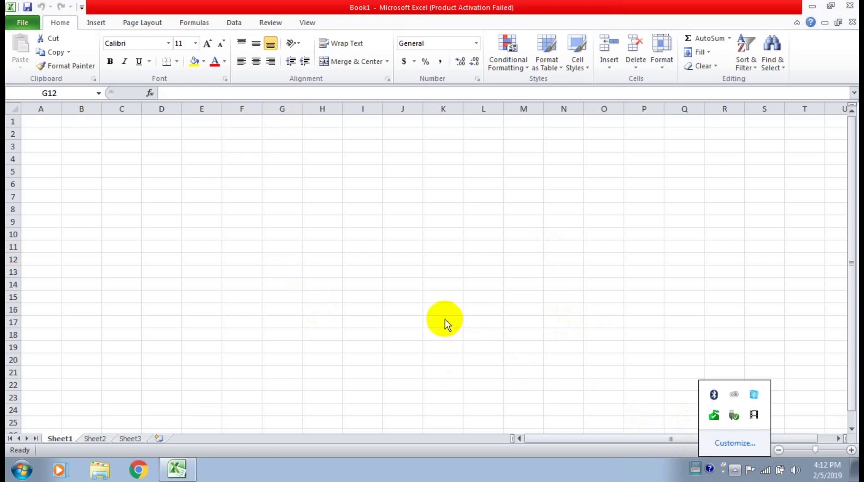
{"action": "left_click", "coordinate": [239, 210]}
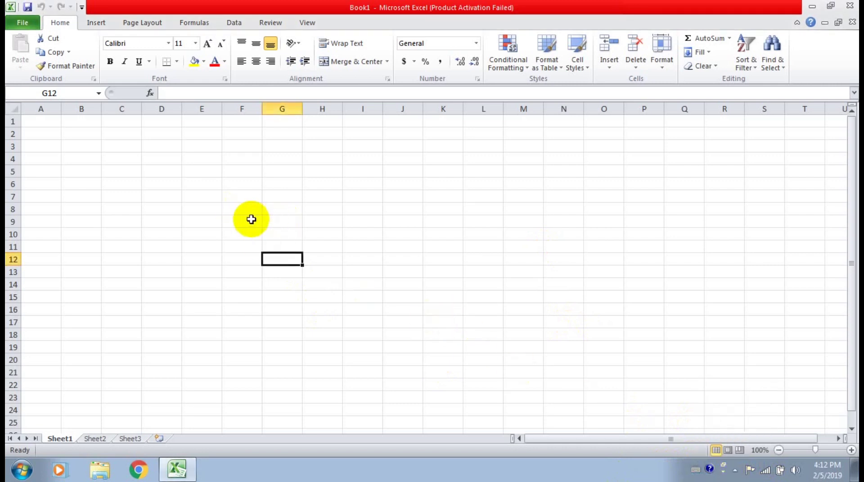
{"action": "left_click", "coordinate": [162, 162]}
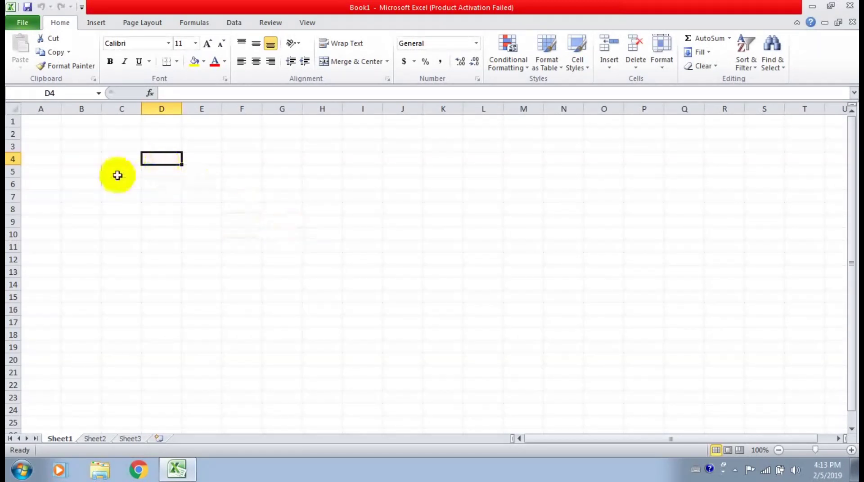
{"action": "left_click", "coordinate": [22, 23]}
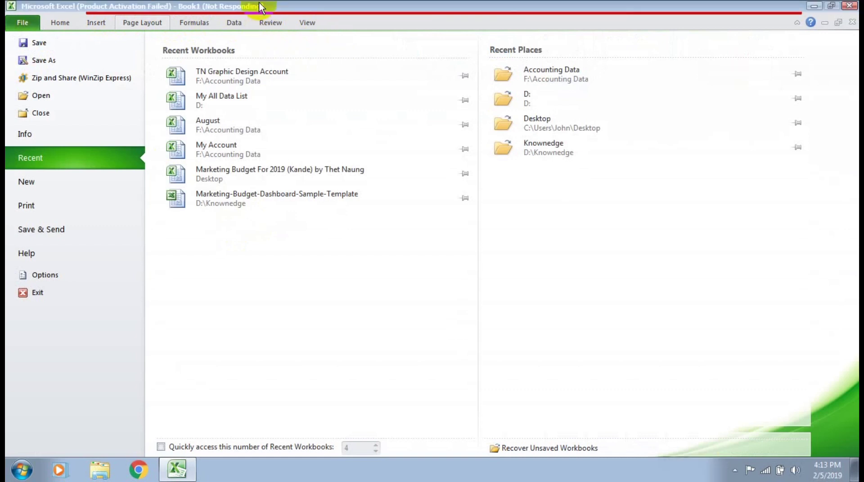
{"action": "left_click", "coordinate": [234, 171]}
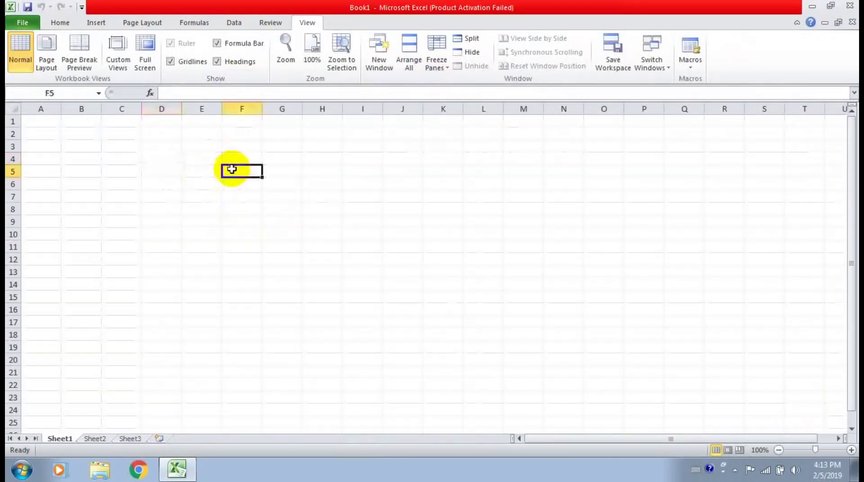
{"action": "left_click", "coordinate": [22, 23]}
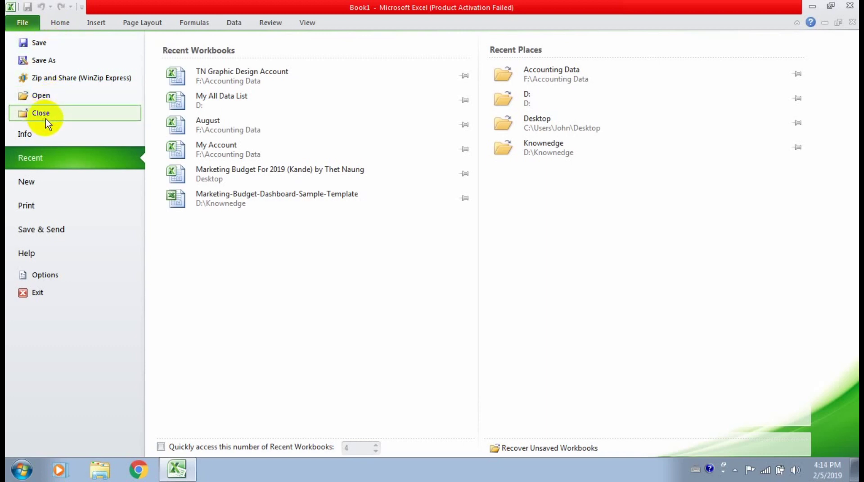
Look at Book1's Info page, return to Recent, then browse the New page's Available Templates.
{"action": "left_click", "coordinate": [26, 135]}
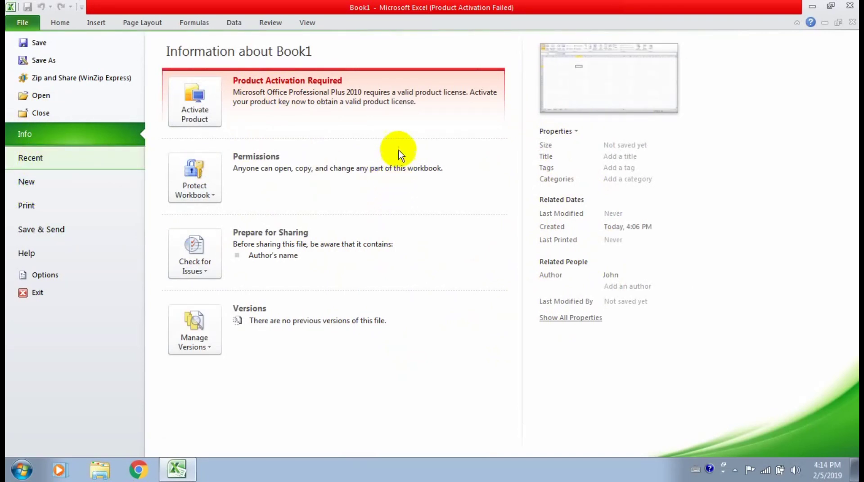
{"action": "key", "text": "Down"}
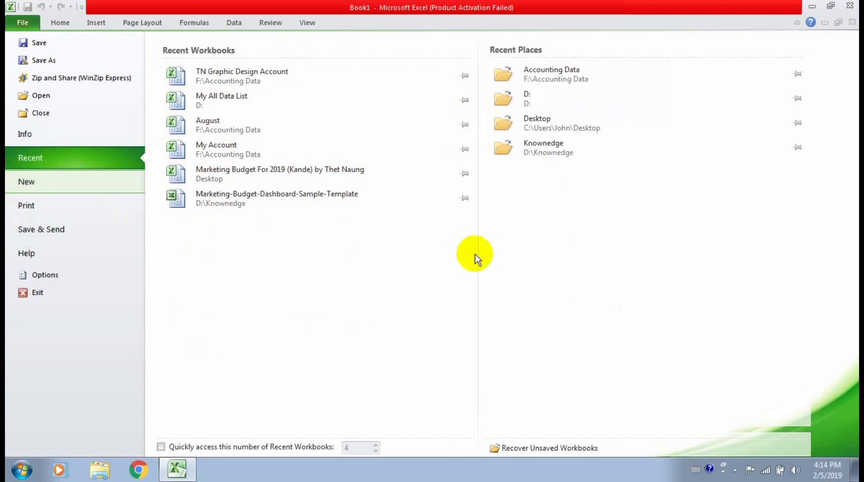
{"action": "key", "text": "Down"}
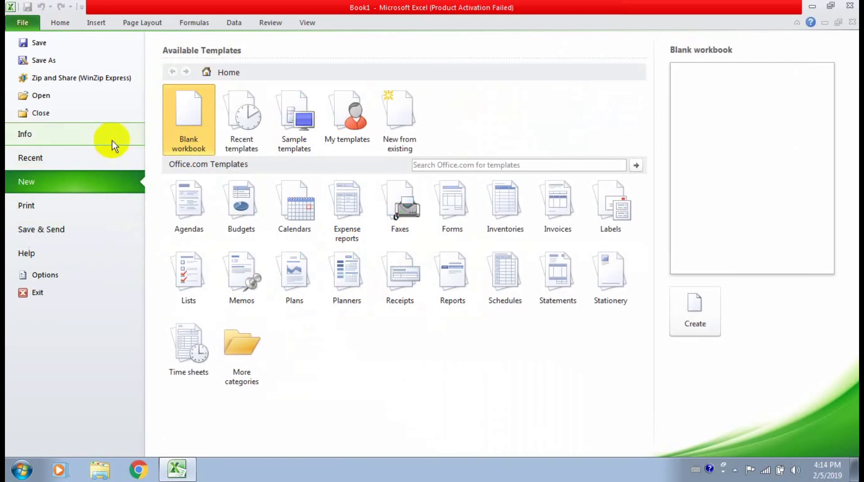
{"action": "key", "text": "Down"}
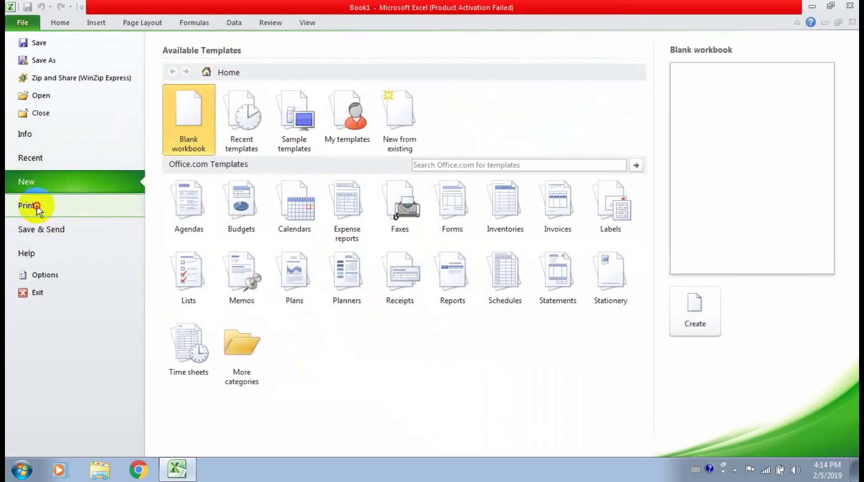
In Print settings, keep Send To OneNote 2010 as printer and print active sheets only.
{"action": "left_click", "coordinate": [44, 196]}
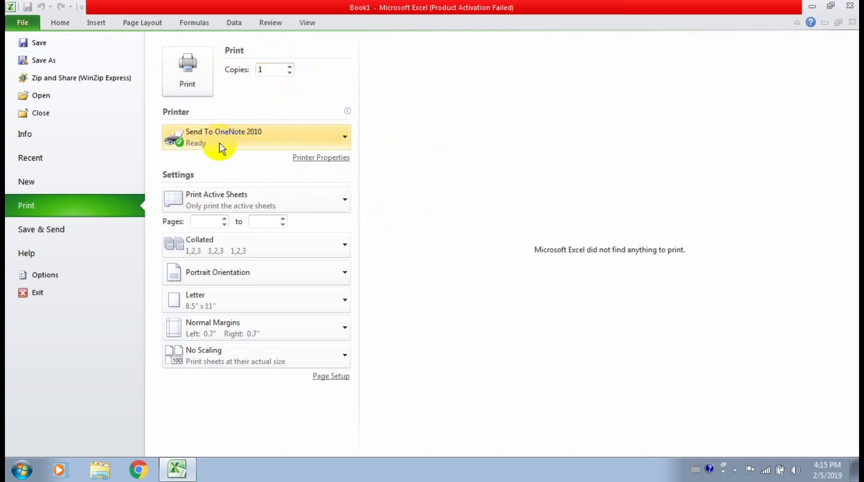
{"action": "left_click", "coordinate": [344, 138]}
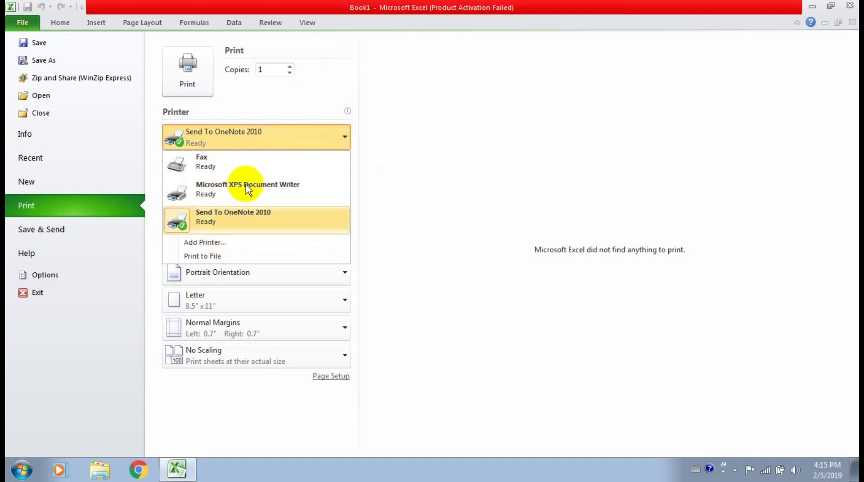
{"action": "left_click", "coordinate": [251, 148]}
{"action": "mouse_move", "coordinate": [255, 131]}
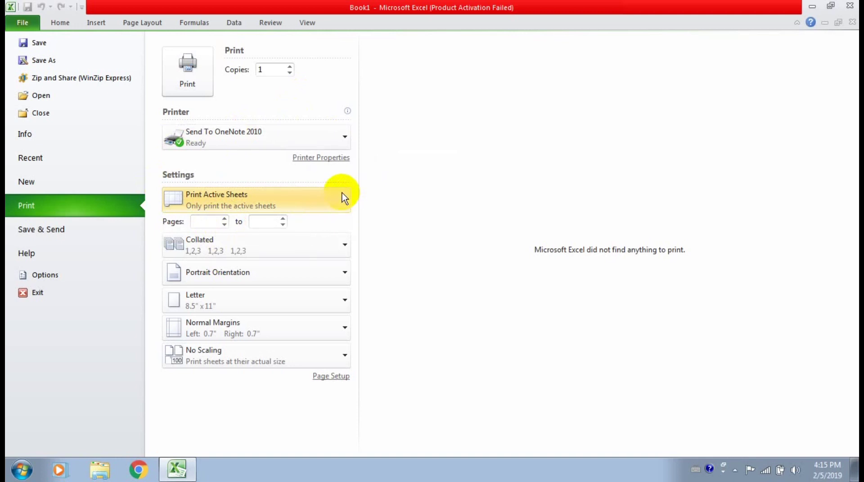
{"action": "left_click", "coordinate": [280, 206]}
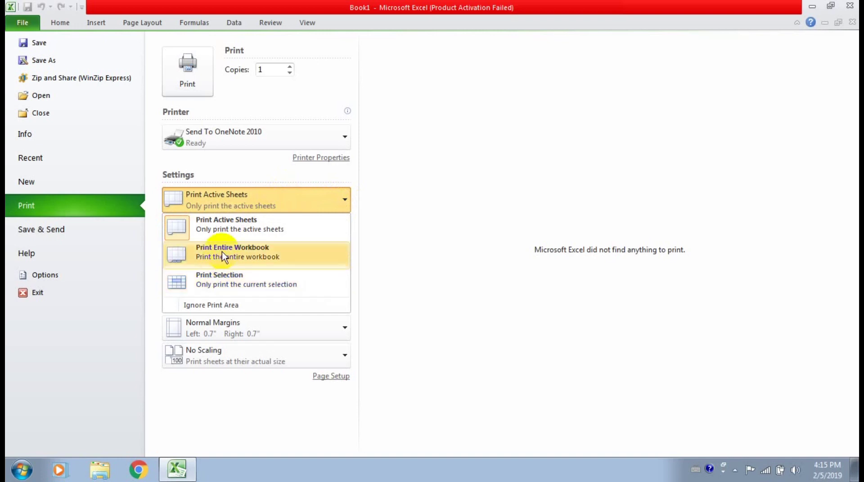
{"action": "left_click", "coordinate": [220, 192]}
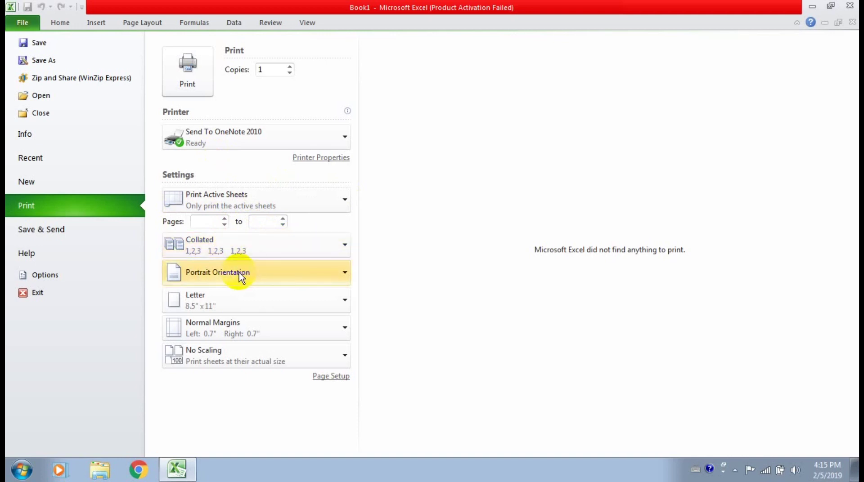
Set Landscape orientation and A4 paper size, then return to the worksheet.
{"action": "left_click", "coordinate": [282, 278]}
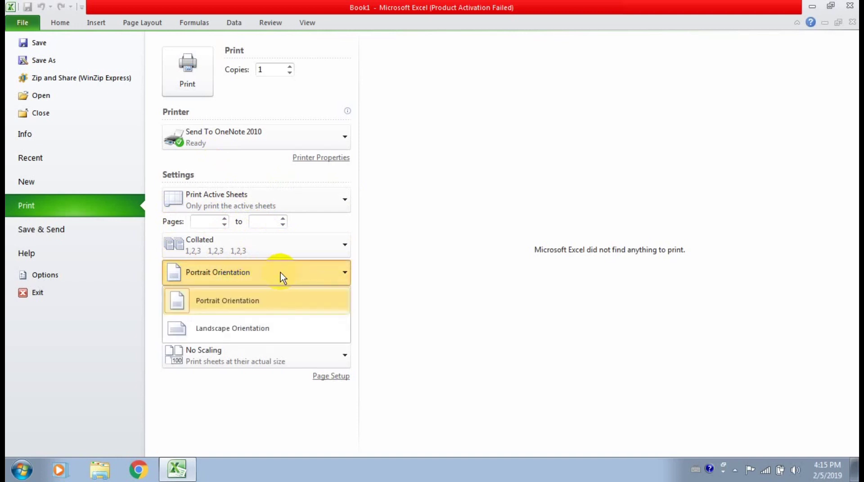
{"action": "left_click", "coordinate": [234, 317]}
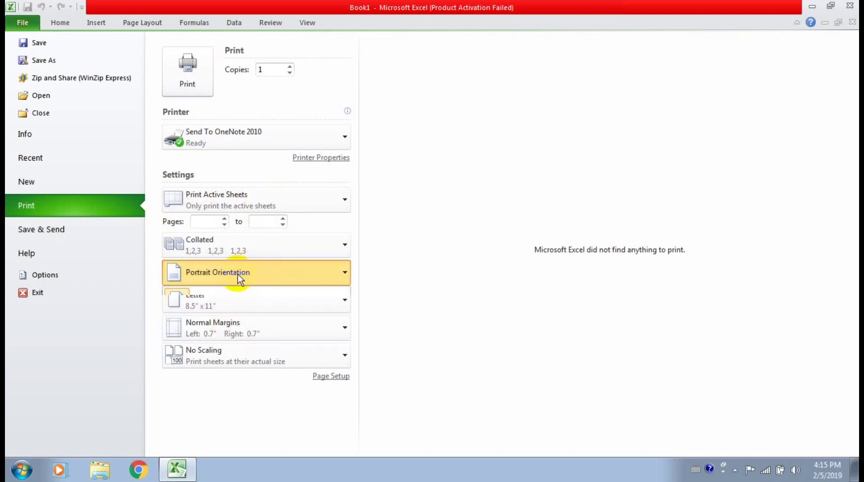
{"action": "left_click", "coordinate": [251, 269]}
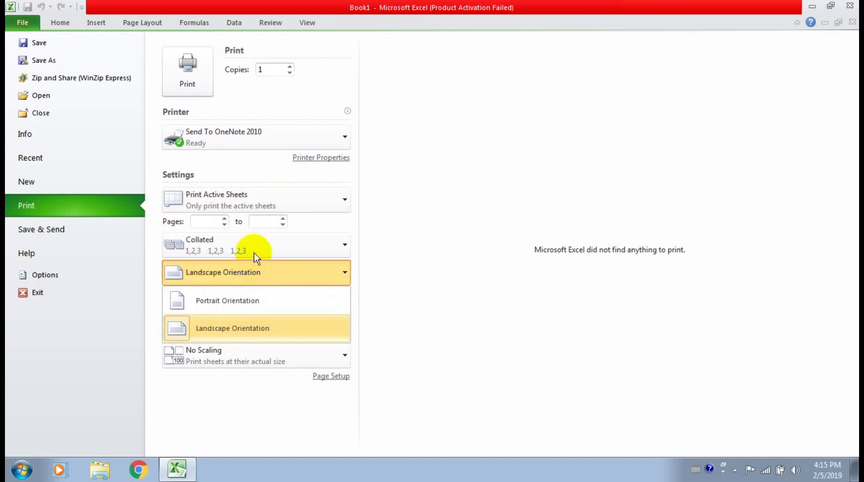
{"action": "left_click", "coordinate": [236, 276]}
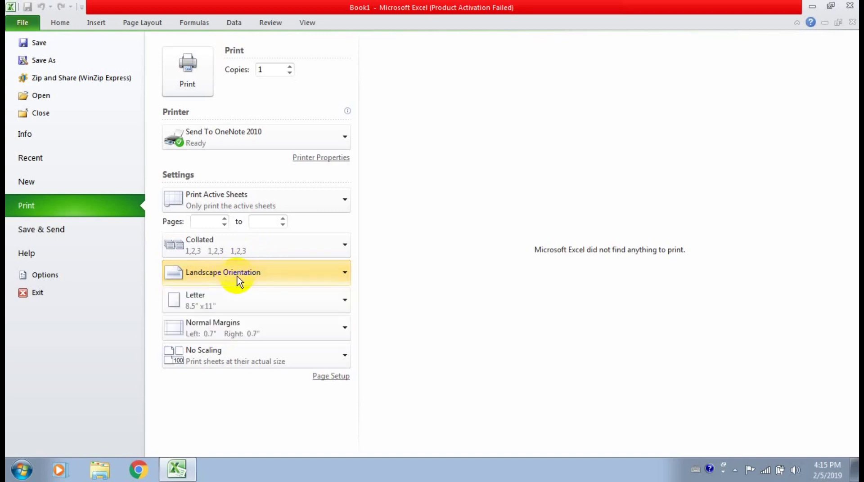
{"action": "left_click", "coordinate": [323, 302]}
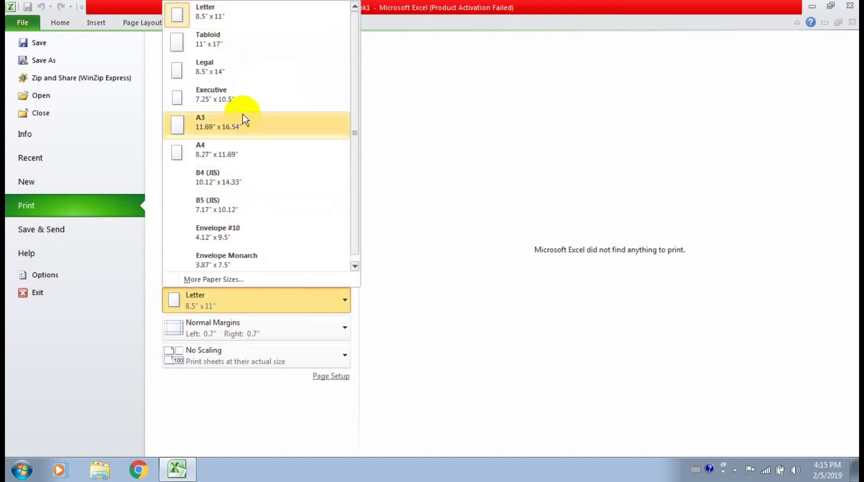
{"action": "left_click", "coordinate": [229, 155]}
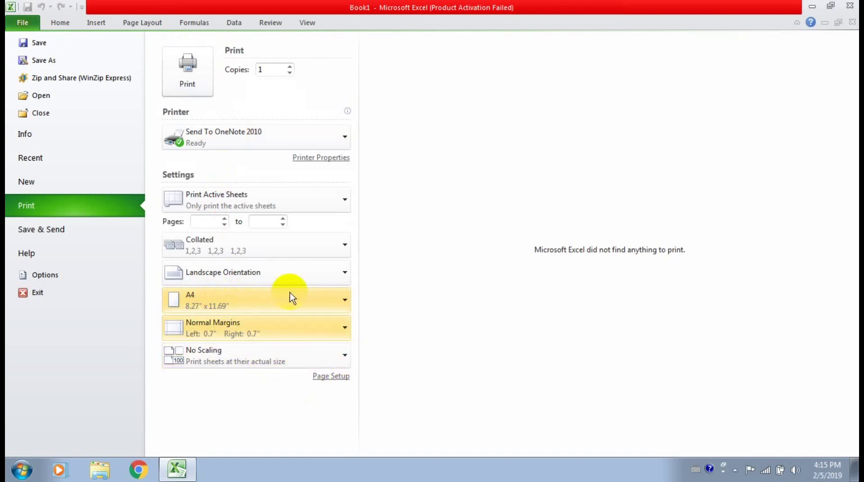
{"action": "left_click", "coordinate": [20, 23]}
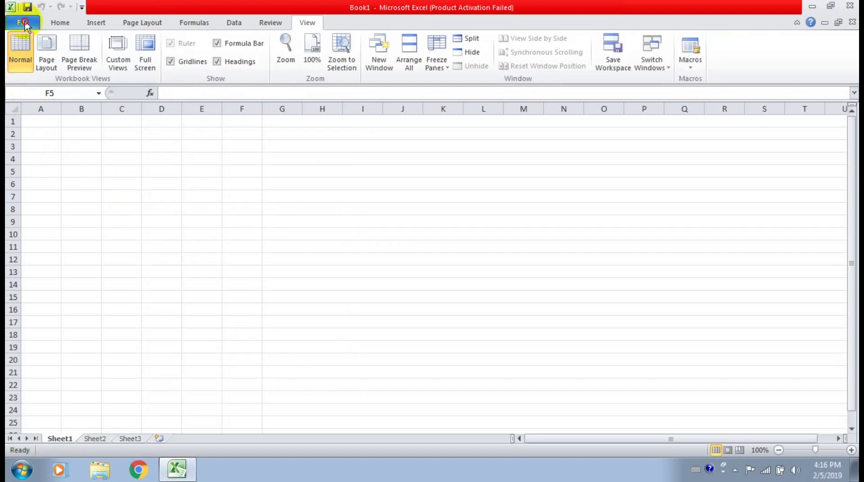
{"action": "left_click", "coordinate": [24, 23]}
{"action": "left_click", "coordinate": [22, 22]}
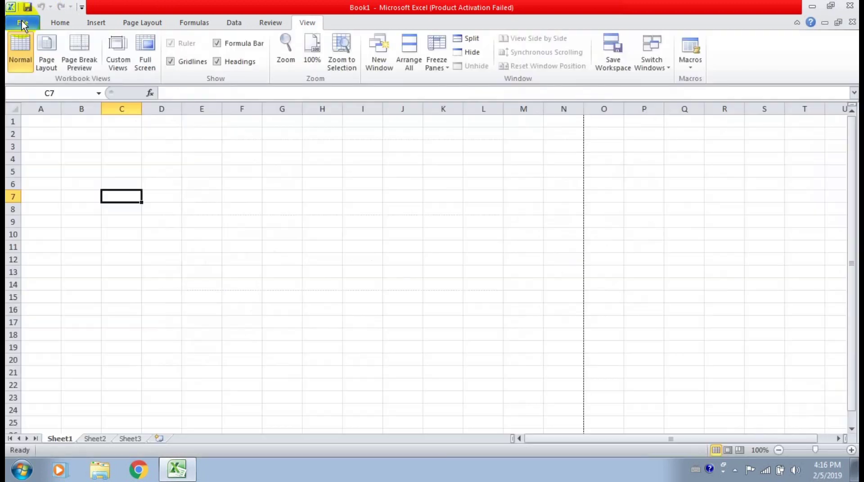
{"action": "left_click", "coordinate": [188, 195]}
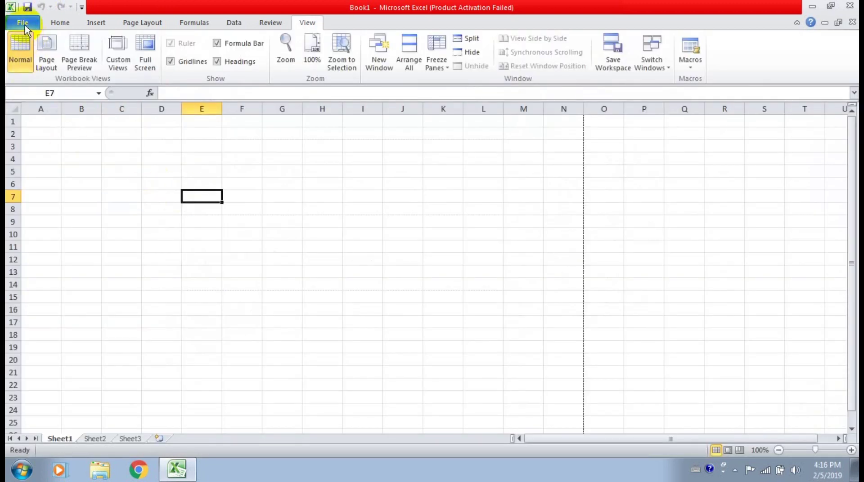
{"action": "left_click", "coordinate": [165, 225]}
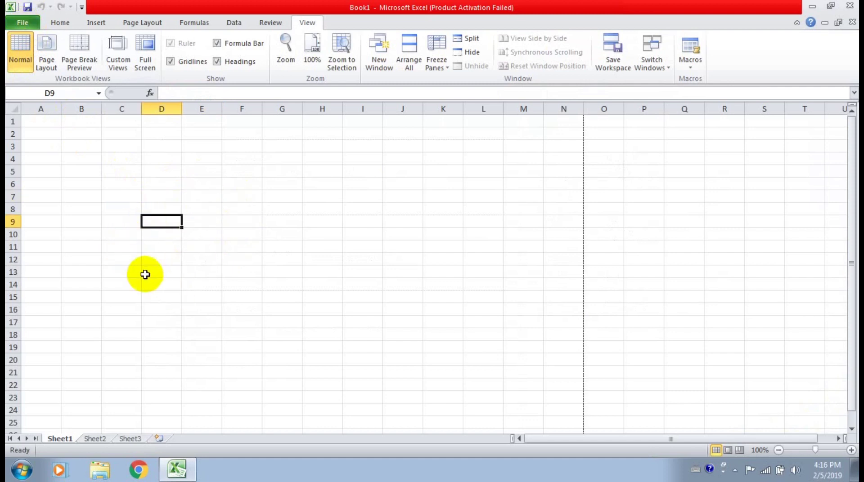
{"action": "left_click", "coordinate": [145, 24]}
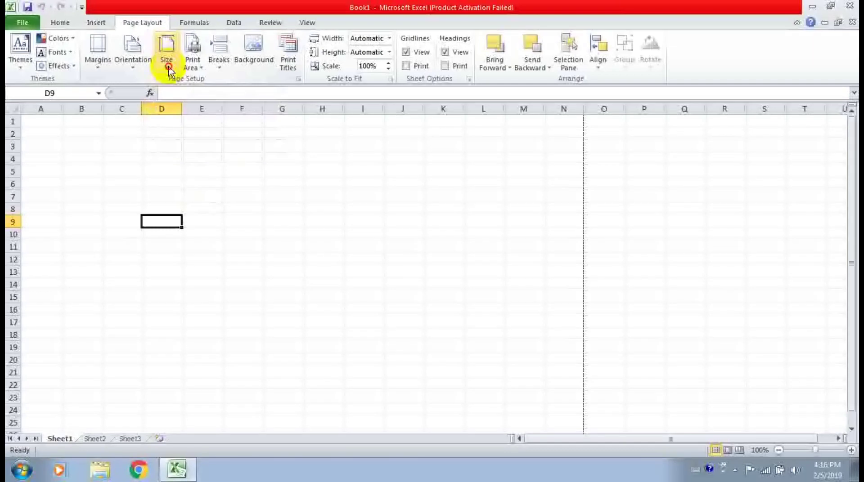
{"action": "left_click", "coordinate": [170, 69]}
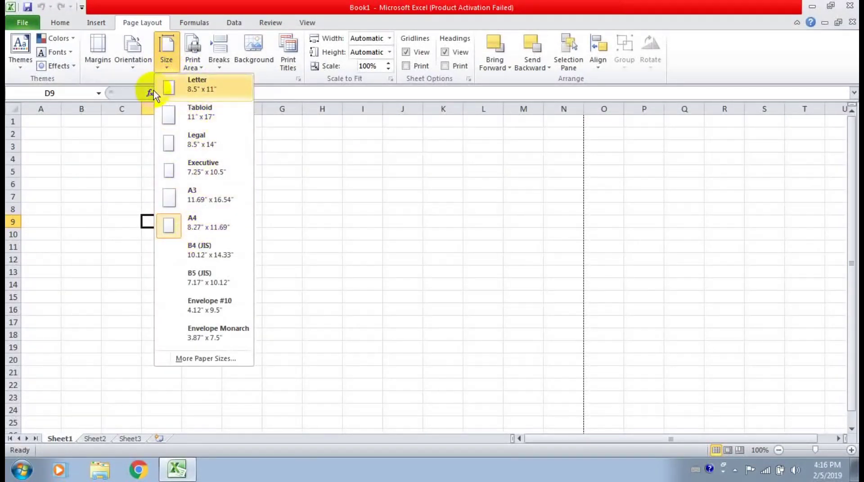
{"action": "left_click", "coordinate": [131, 67]}
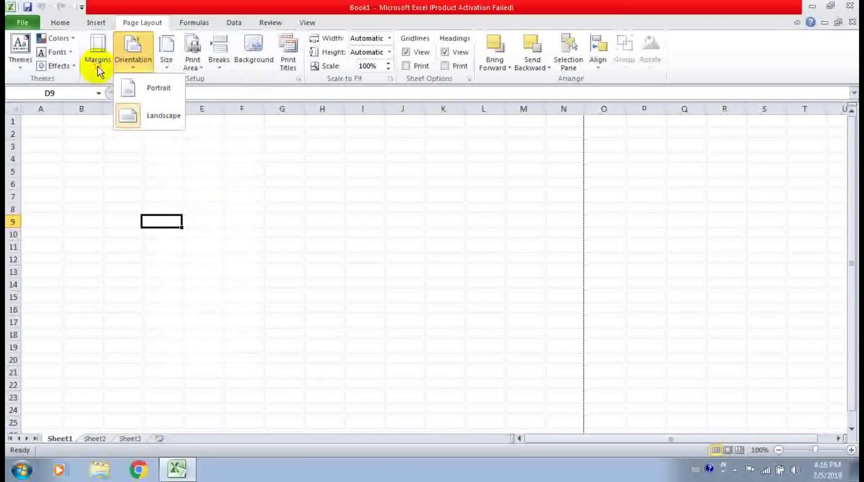
{"action": "left_click", "coordinate": [118, 56]}
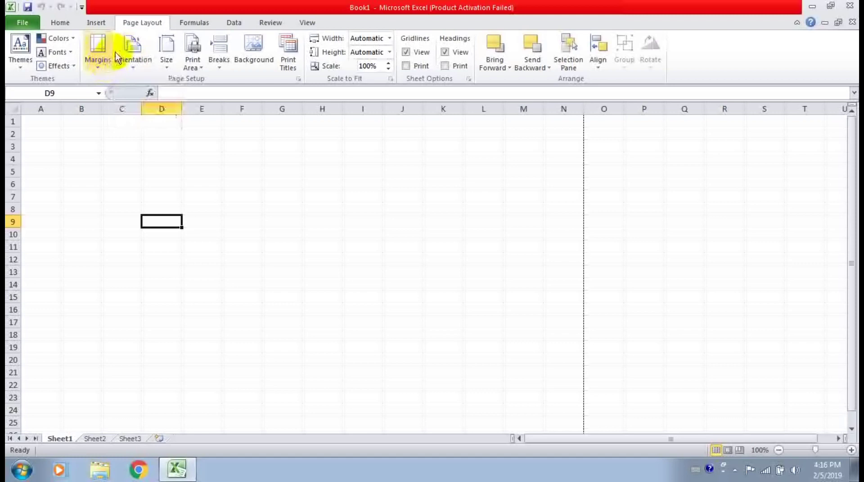
{"action": "left_click", "coordinate": [220, 68]}
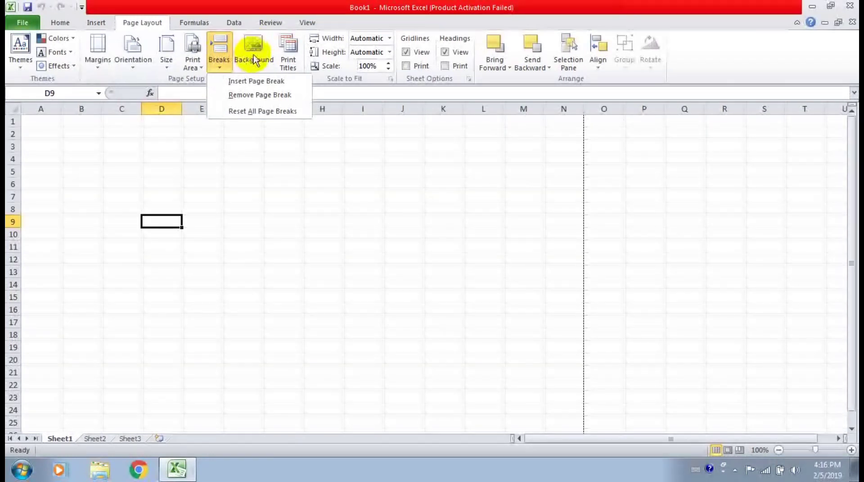
{"action": "left_click", "coordinate": [243, 176]}
{"action": "left_click", "coordinate": [243, 176]}
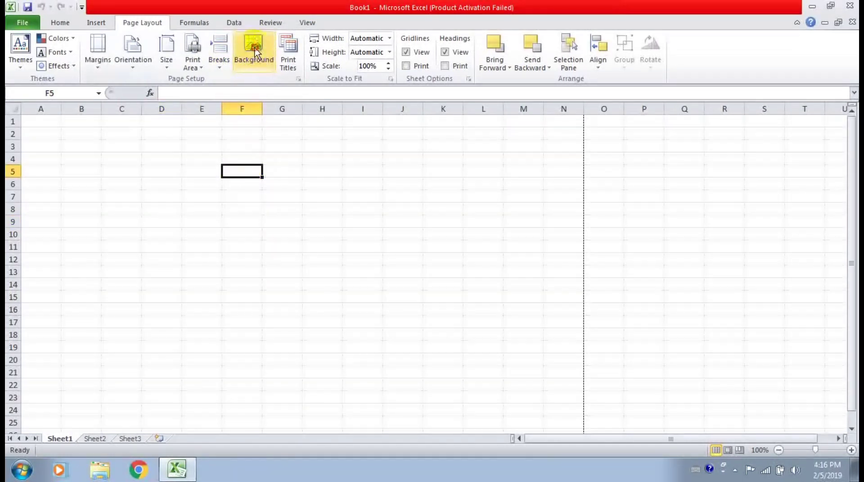
{"action": "left_click", "coordinate": [255, 47]}
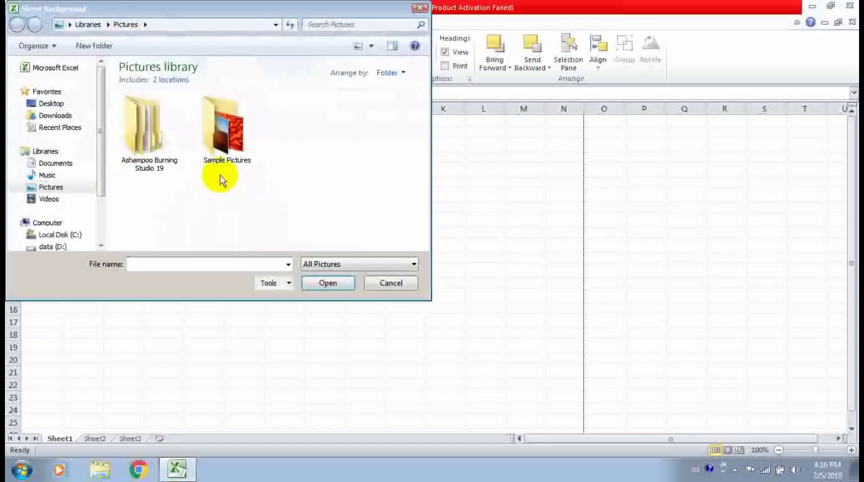
{"action": "left_click", "coordinate": [227, 144]}
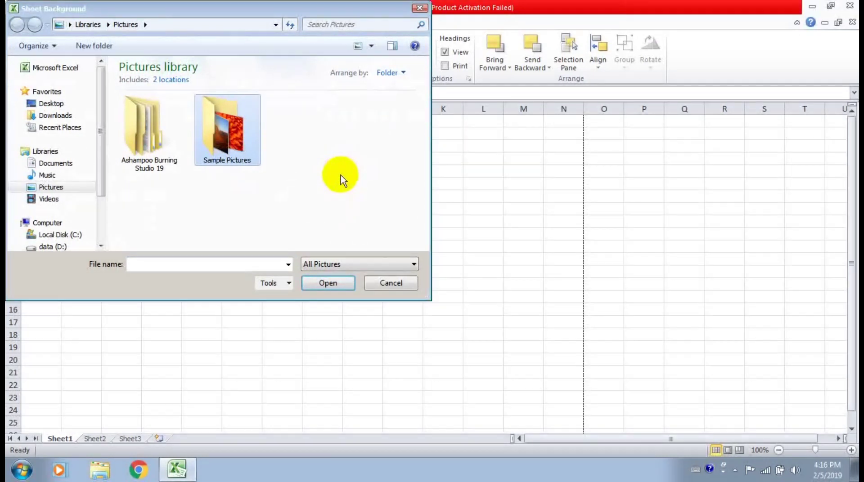
{"action": "double_click", "coordinate": [196, 99]}
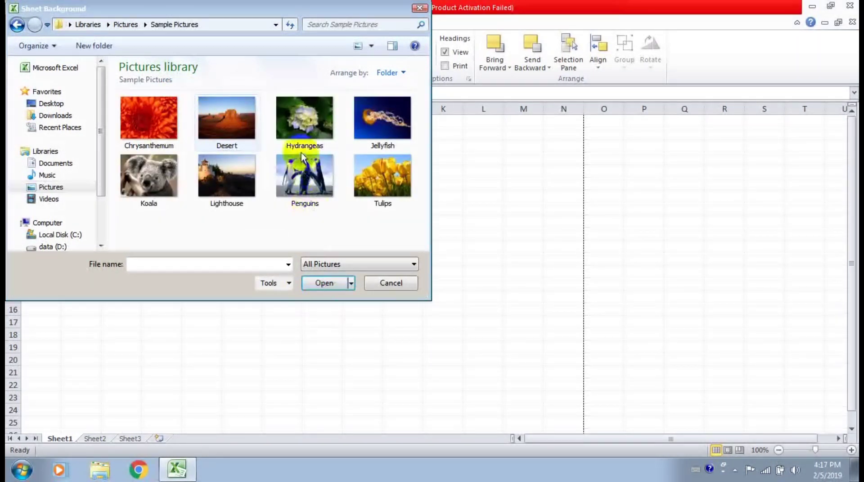
{"action": "left_click", "coordinate": [333, 126]}
{"action": "left_click", "coordinate": [317, 286]}
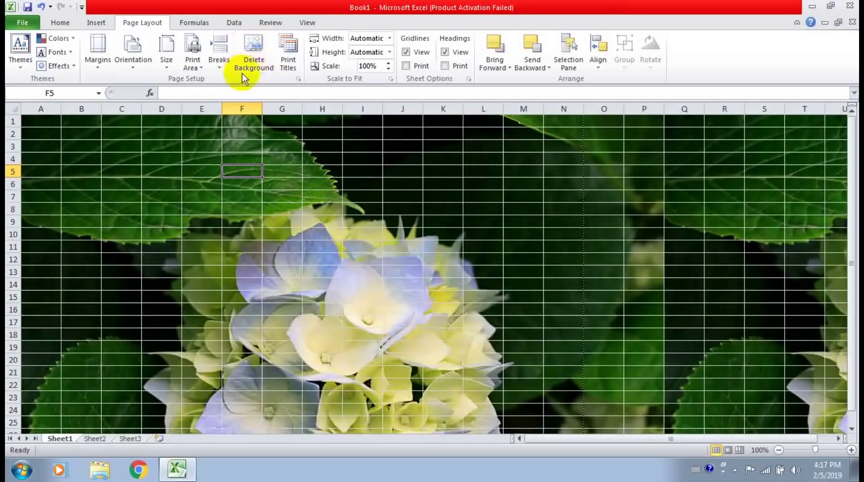
{"action": "left_click", "coordinate": [252, 53]}
{"action": "left_click", "coordinate": [326, 147]}
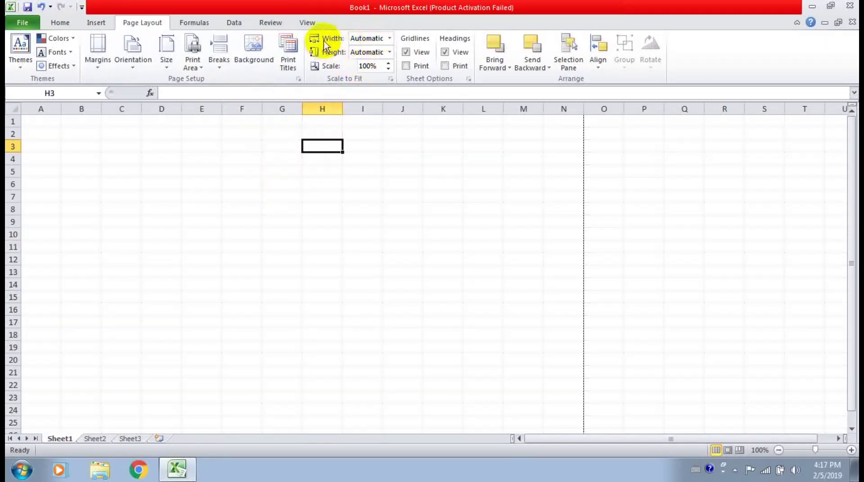
{"action": "left_click", "coordinate": [390, 38]}
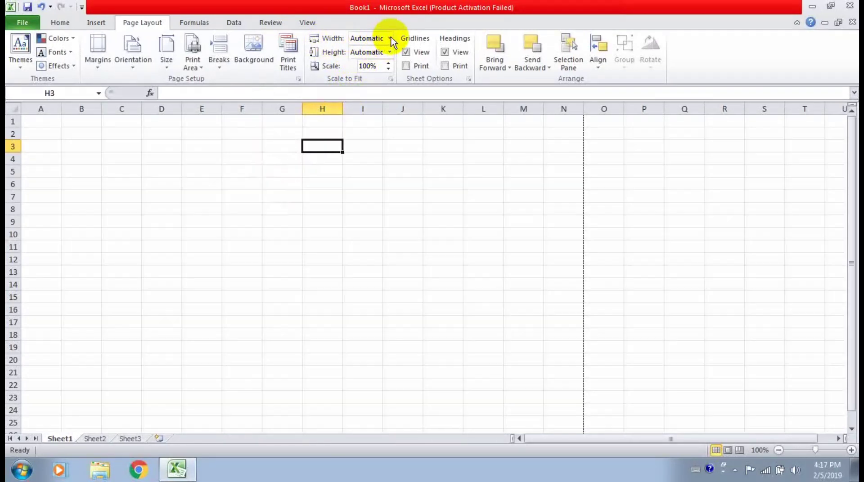
{"action": "left_click", "coordinate": [312, 147]}
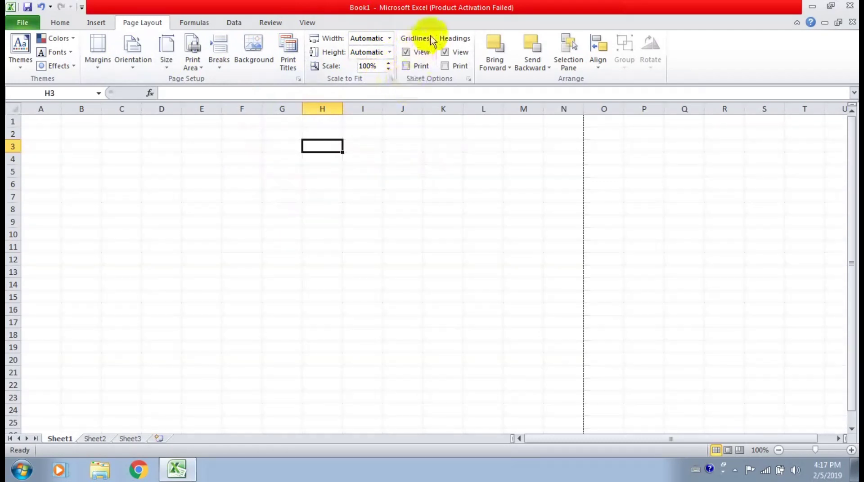
{"action": "left_click", "coordinate": [406, 53]}
{"action": "left_click", "coordinate": [406, 53]}
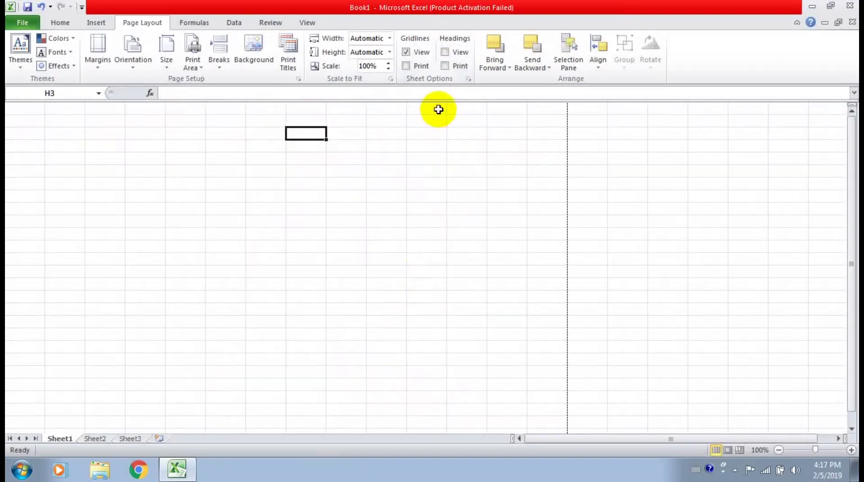
{"action": "left_click", "coordinate": [451, 52]}
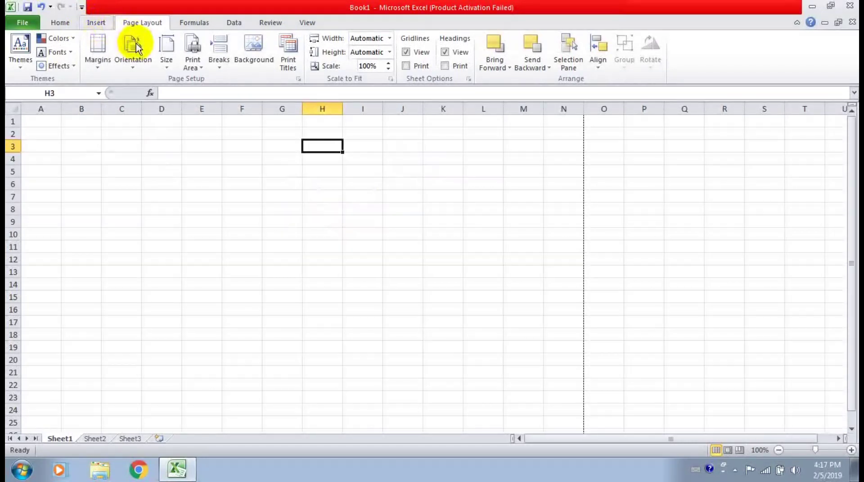
{"action": "left_click", "coordinate": [208, 184]}
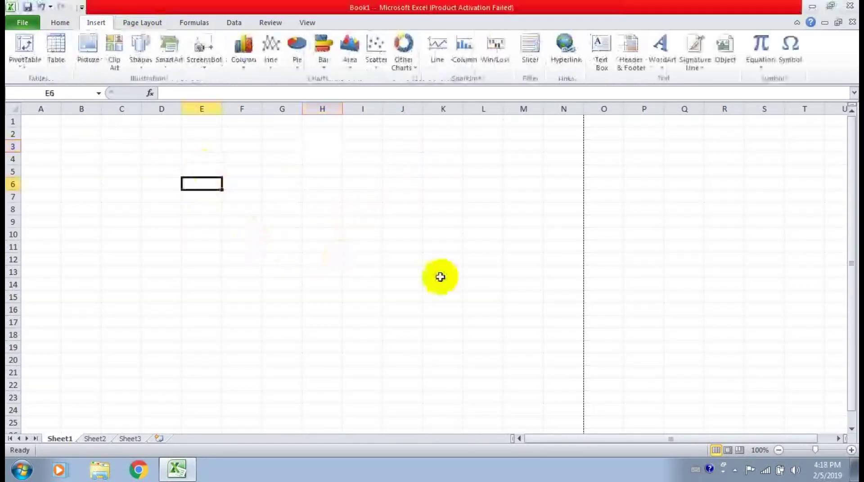
Insert the Chrysanthemum sample picture into the sheet from file.
{"action": "left_click", "coordinate": [257, 174]}
{"action": "left_click", "coordinate": [86, 53]}
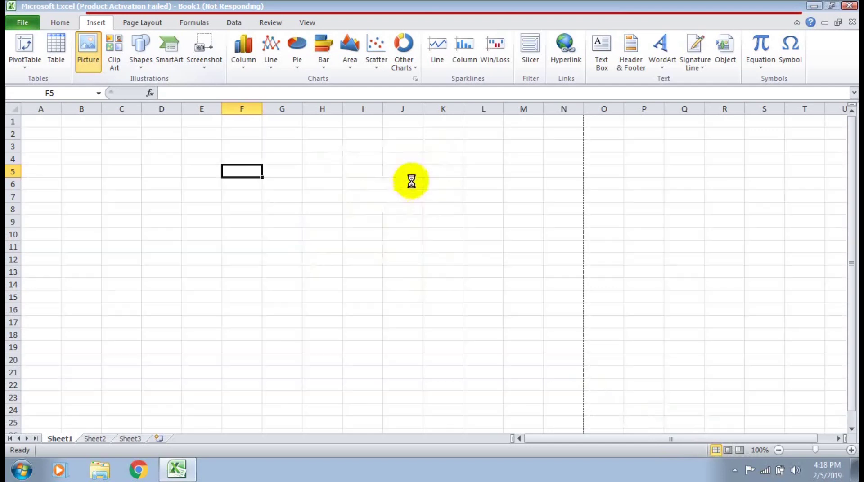
{"action": "left_click", "coordinate": [734, 470]}
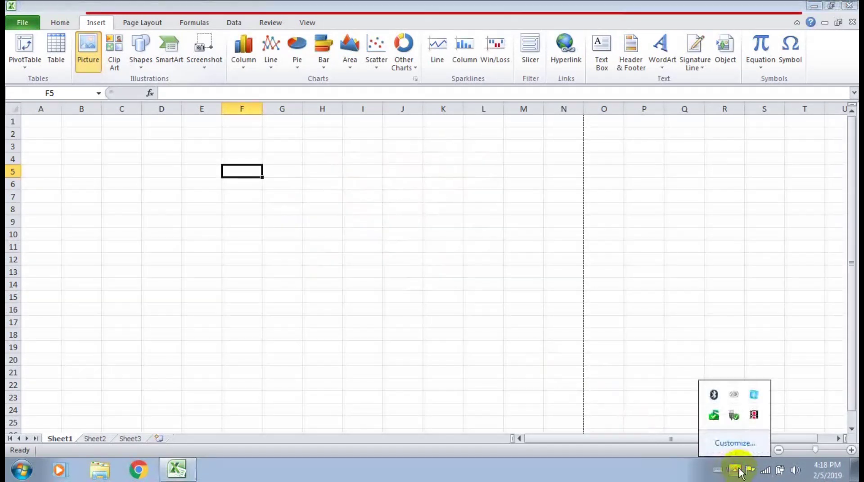
{"action": "left_click", "coordinate": [322, 189]}
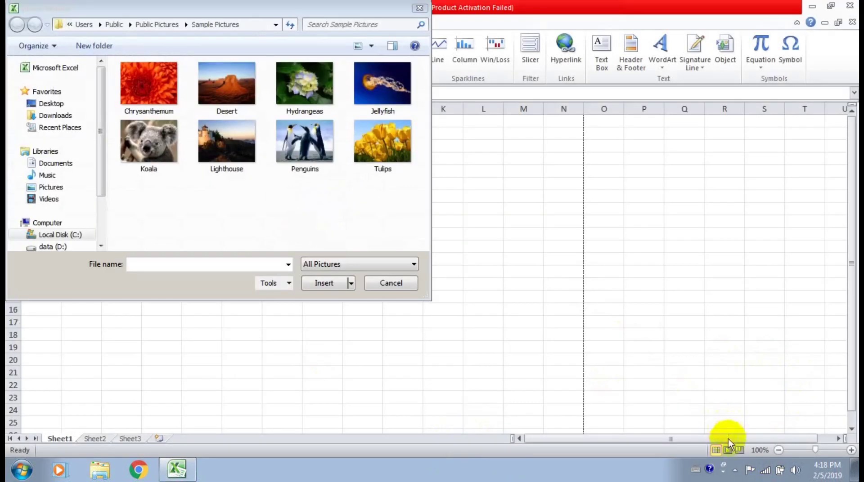
{"action": "left_click", "coordinate": [736, 472]}
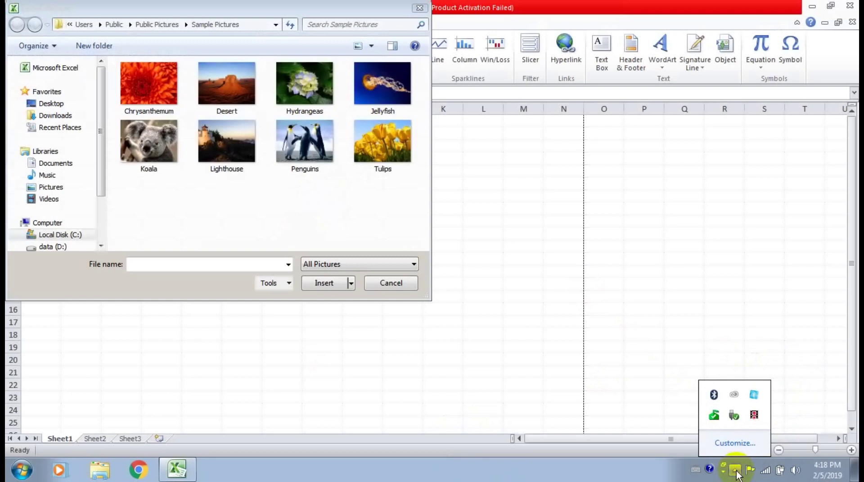
{"action": "left_click", "coordinate": [736, 473]}
{"action": "left_click", "coordinate": [155, 83]}
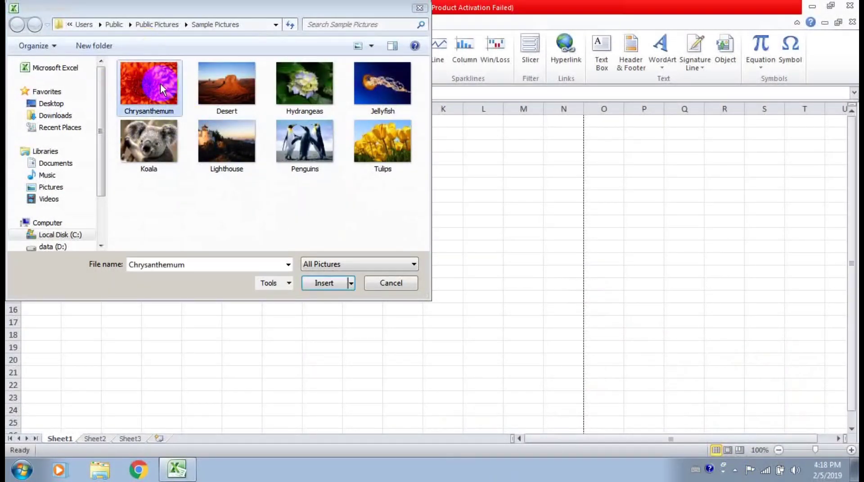
{"action": "left_click", "coordinate": [306, 284]}
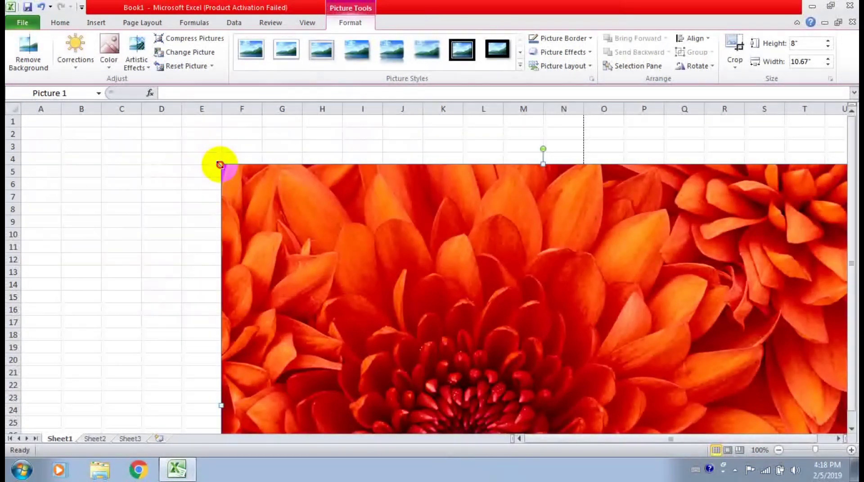
Shrink the flower picture to 1.56 by 2.08 inches and place it near C4.
{"action": "left_click_drag", "start_coordinate": [249, 194], "coordinate": [522, 353]}
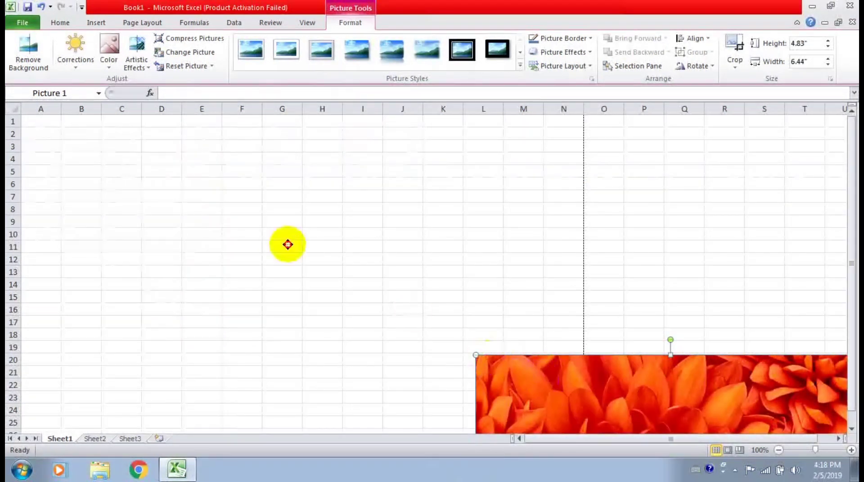
{"action": "key", "text": "ctrl+z"}
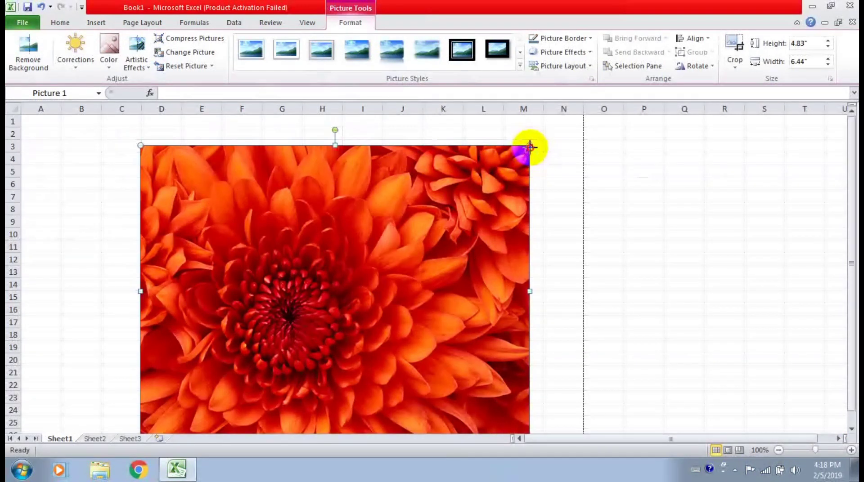
{"action": "left_click_drag", "start_coordinate": [530, 146], "coordinate": [284, 308]}
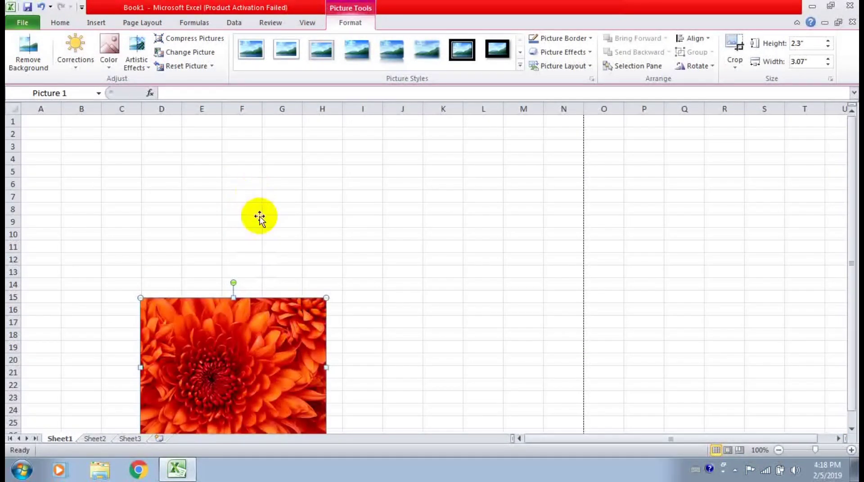
{"action": "left_click_drag", "start_coordinate": [260, 217], "coordinate": [260, 216]}
{"action": "left_click_drag", "start_coordinate": [336, 277], "coordinate": [276, 212]}
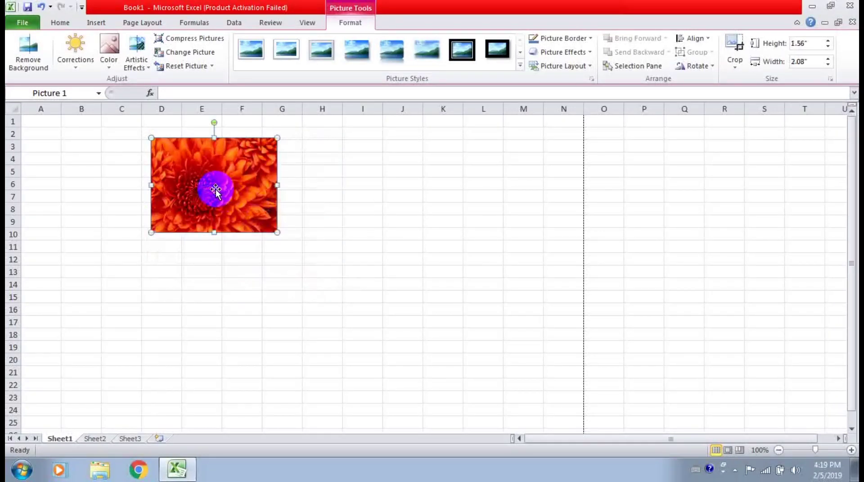
{"action": "left_click_drag", "start_coordinate": [176, 204], "coordinate": [137, 220]}
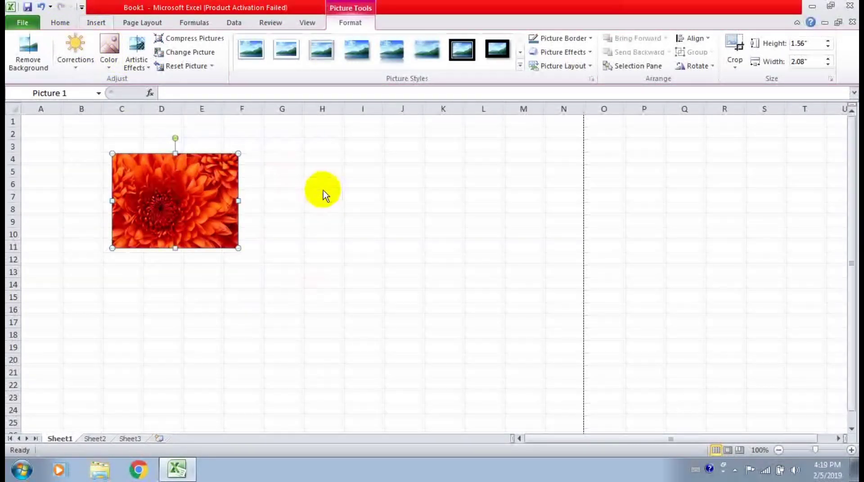
Insert the Penguins sample picture from file via the Insert tab.
{"action": "left_click", "coordinate": [96, 22]}
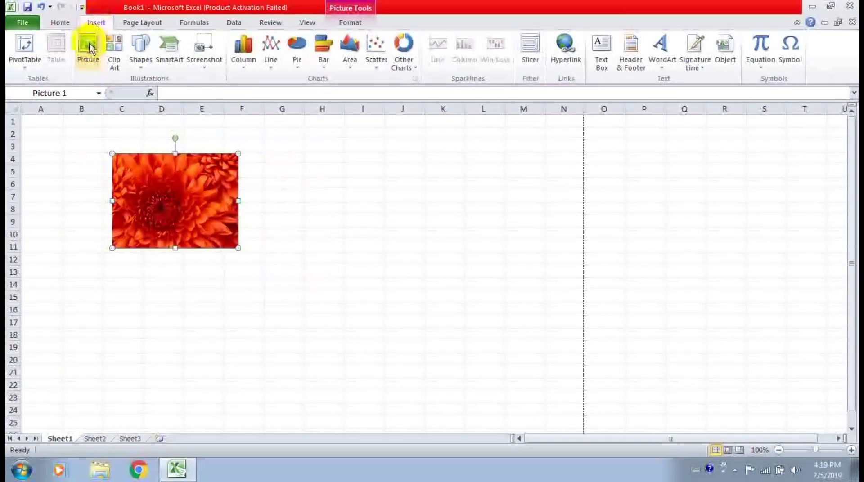
{"action": "left_click", "coordinate": [87, 49]}
{"action": "left_click", "coordinate": [300, 136]}
{"action": "left_click", "coordinate": [324, 283]}
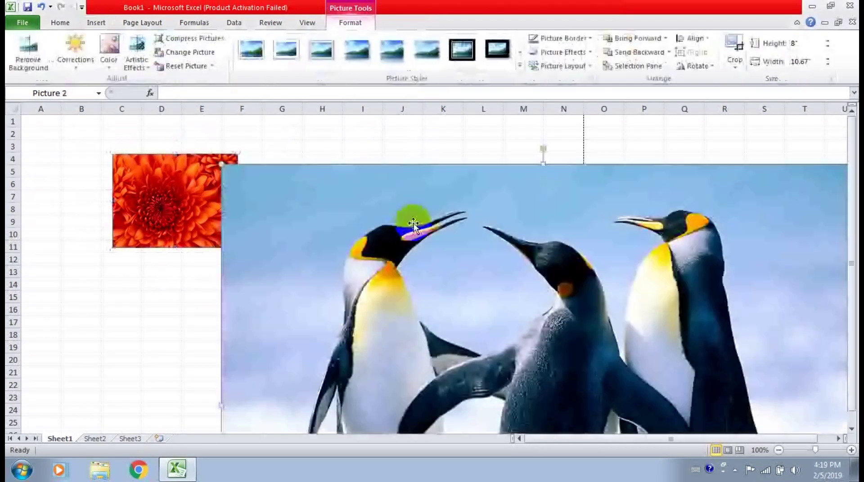
Shrink the penguins picture to 1.56 by 2.08 inches, overlapping the flower's lower-right corner.
{"action": "left_click_drag", "start_coordinate": [221, 164], "coordinate": [669, 376]}
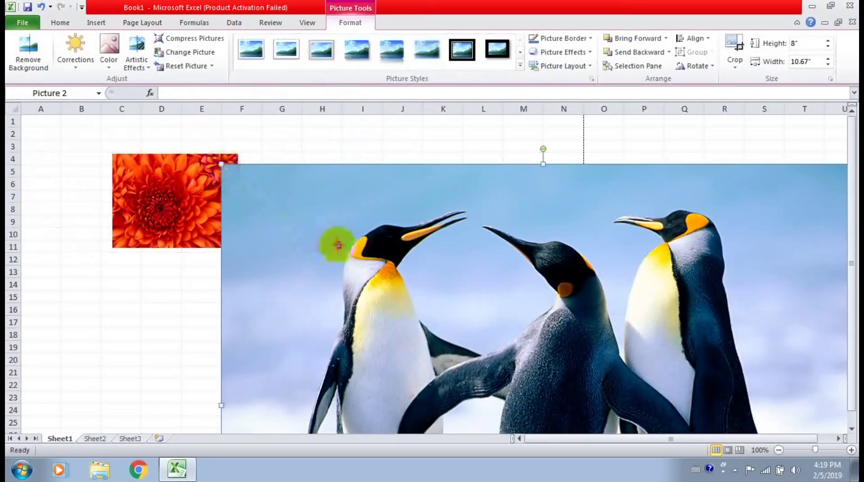
{"action": "left_click_drag", "start_coordinate": [257, 159], "coordinate": [257, 158]}
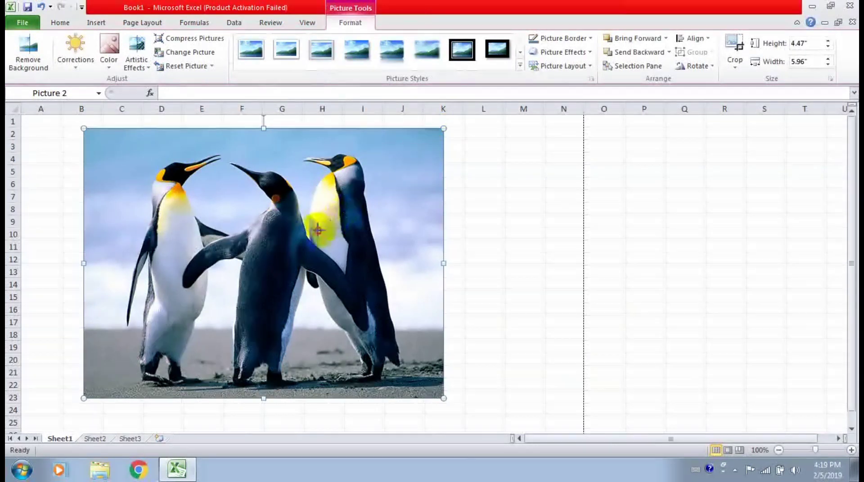
{"action": "left_click_drag", "start_coordinate": [218, 307], "coordinate": [308, 216]}
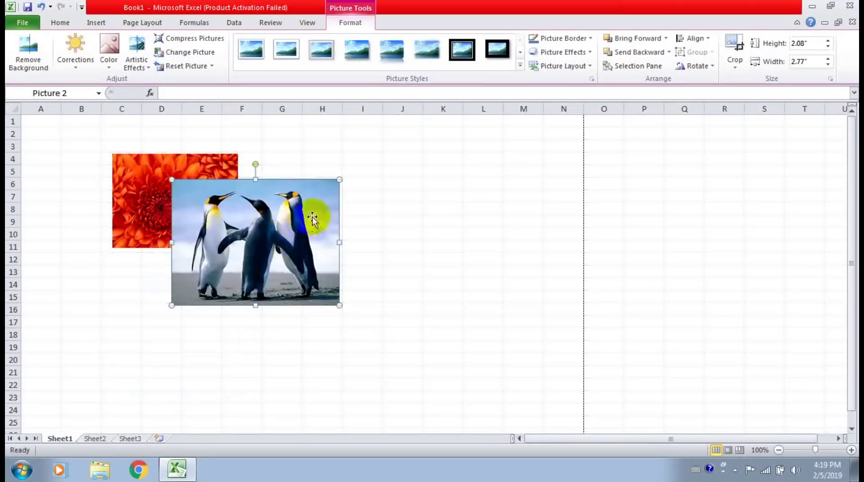
{"action": "left_click_drag", "start_coordinate": [339, 180], "coordinate": [298, 210]}
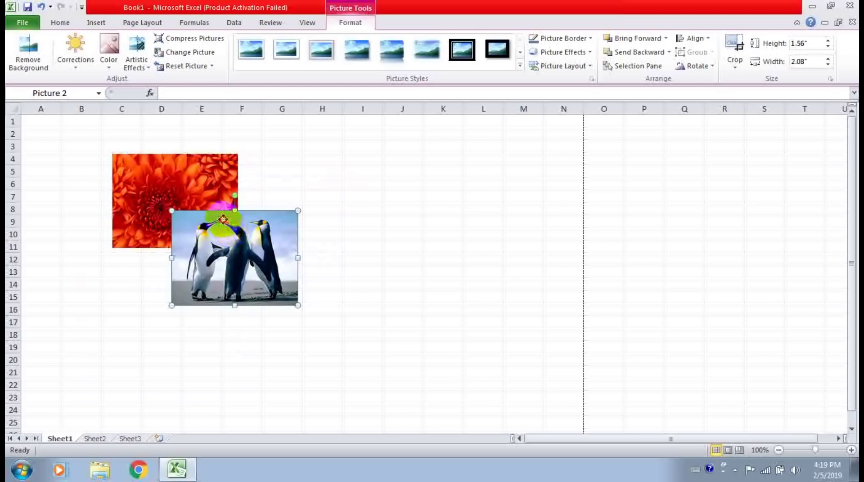
{"action": "left_click_drag", "start_coordinate": [223, 220], "coordinate": [207, 197]}
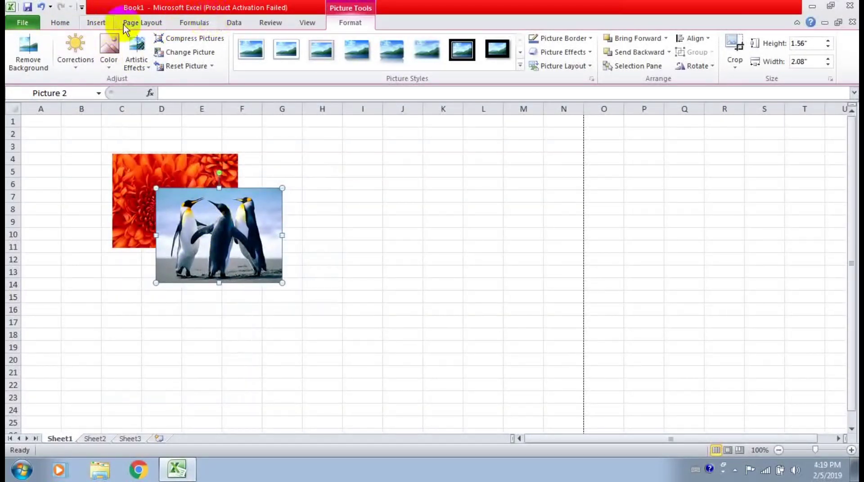
On Page Layout, send the penguin picture backward, bring it forward again, then deselect.
{"action": "left_click", "coordinate": [139, 23]}
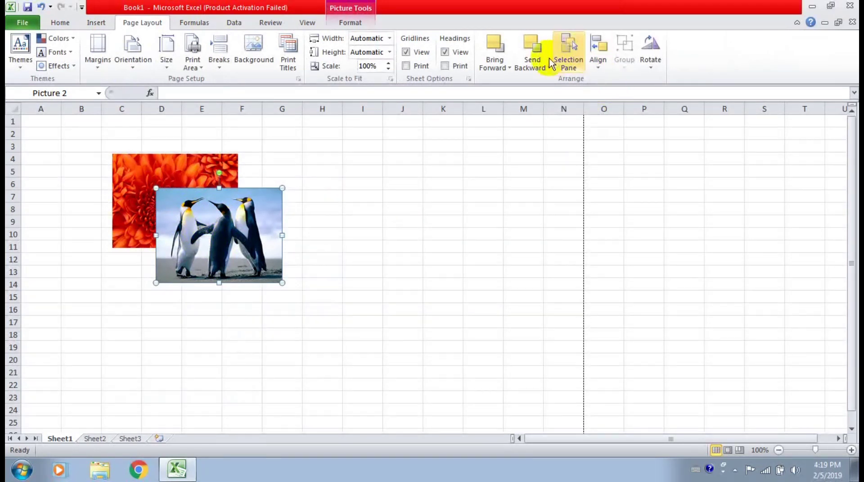
{"action": "left_click", "coordinate": [536, 49]}
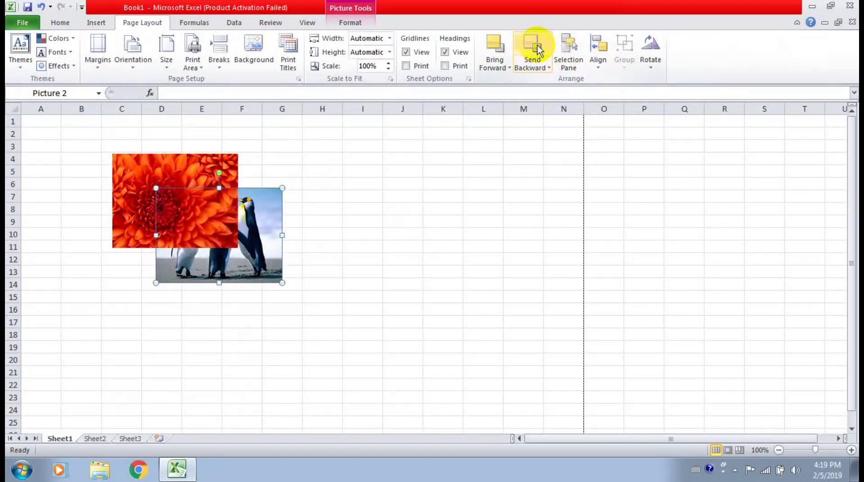
{"action": "left_click", "coordinate": [497, 68]}
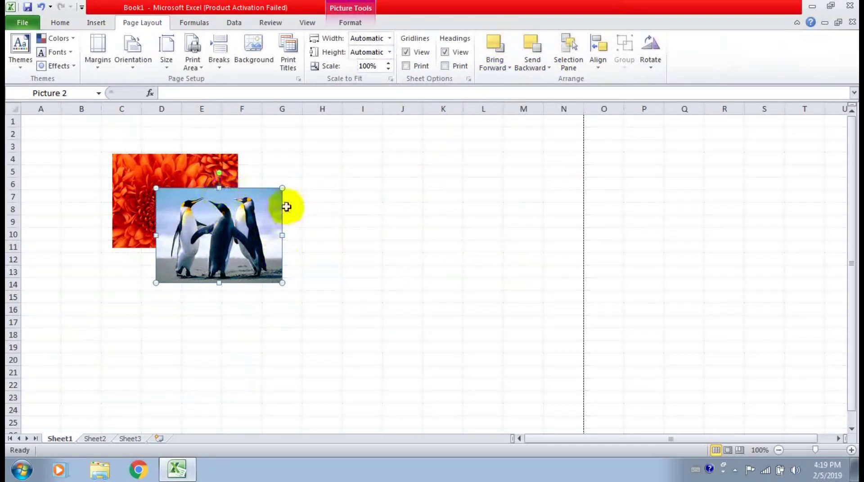
{"action": "left_click", "coordinate": [142, 162]}
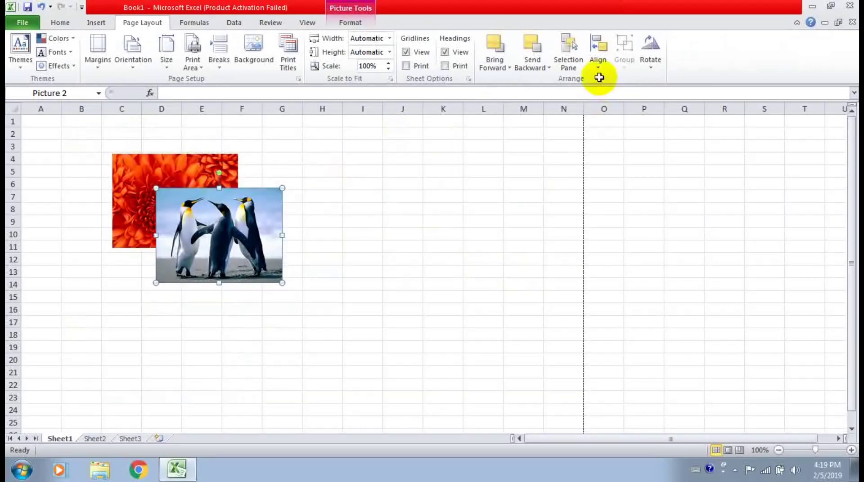
{"action": "key", "text": "Escape"}
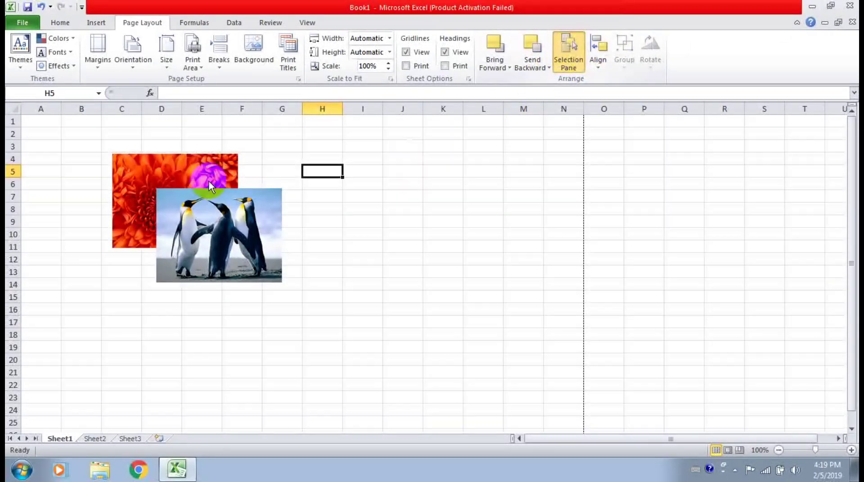
{"action": "left_click", "coordinate": [136, 171]}
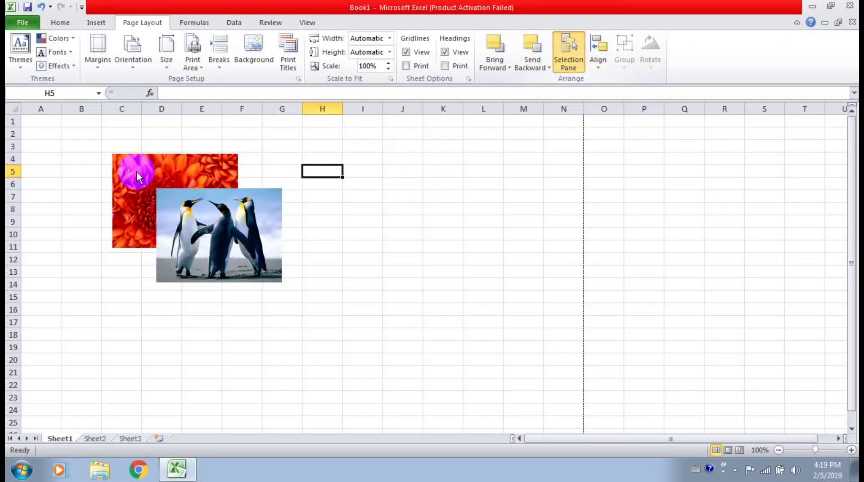
In the Selection Pane, hide and reshow the penguin and flower pictures, then close it.
{"action": "left_click", "coordinate": [366, 211]}
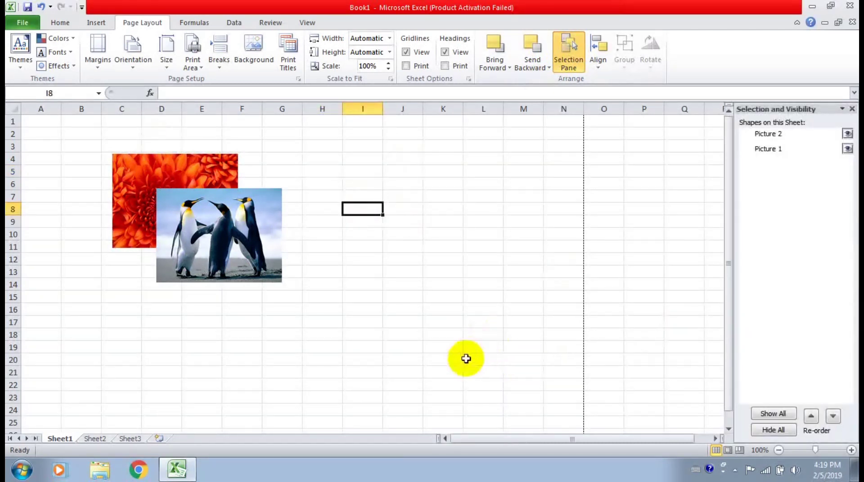
{"action": "left_click", "coordinate": [848, 135]}
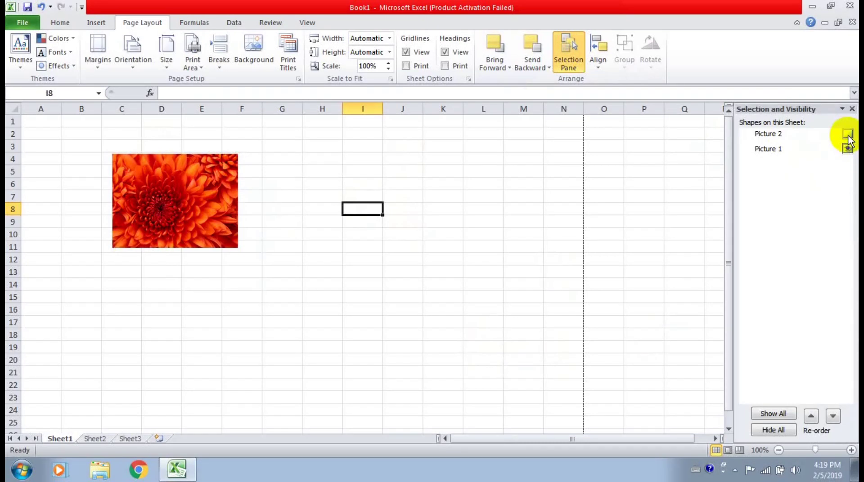
{"action": "left_click", "coordinate": [848, 133]}
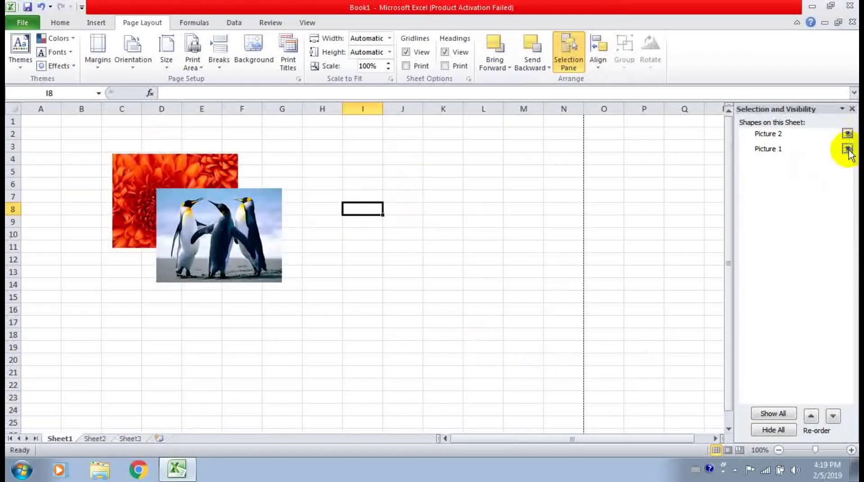
{"action": "left_click", "coordinate": [771, 134]}
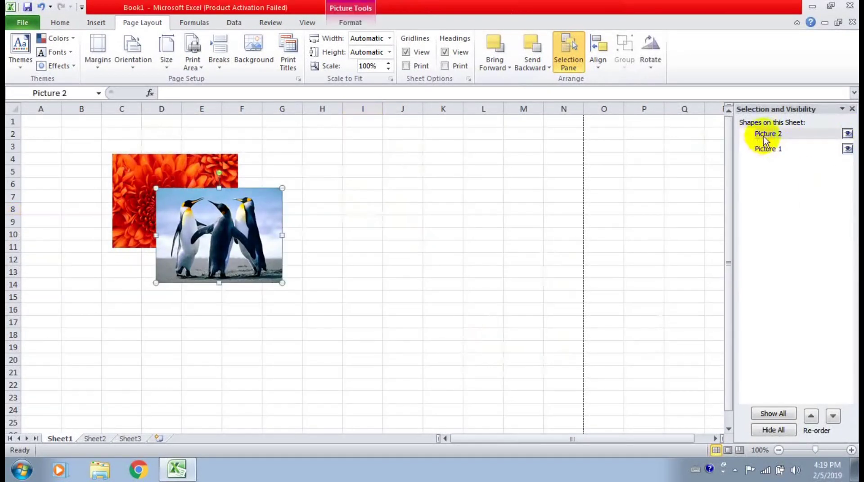
{"action": "left_click", "coordinate": [848, 150]}
{"action": "left_click", "coordinate": [848, 149]}
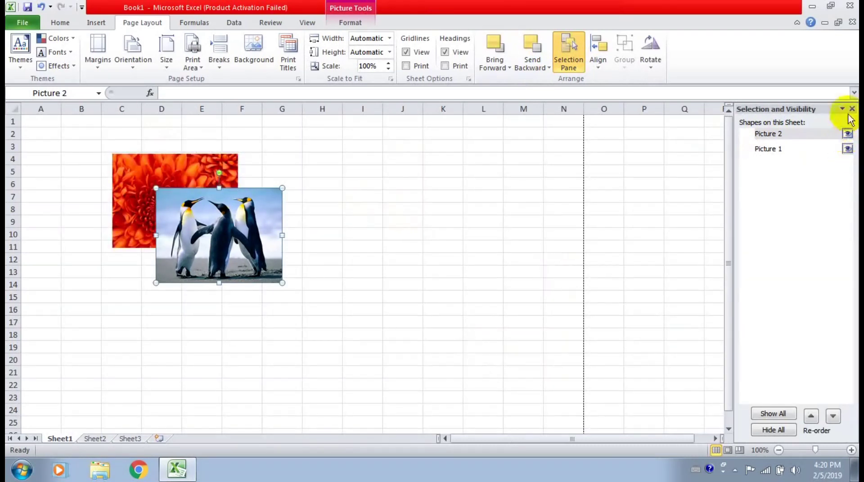
{"action": "left_click", "coordinate": [852, 109]}
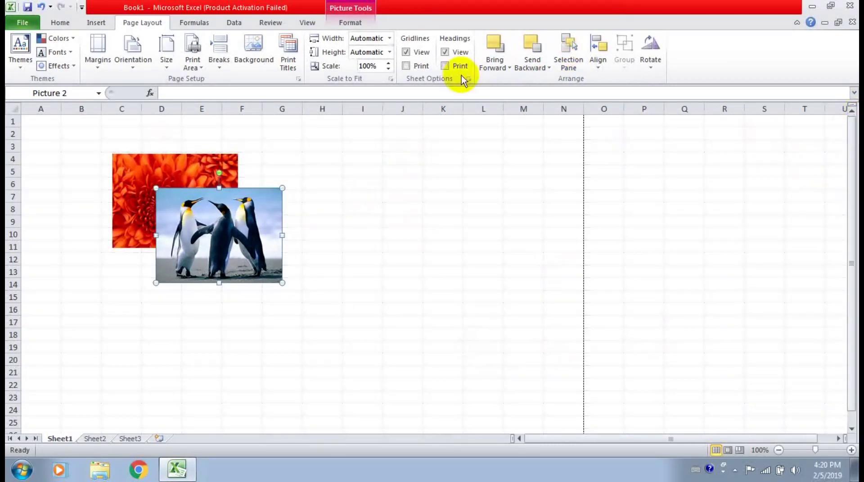
Select both the flower and penguin pictures together.
{"action": "left_click", "coordinate": [81, 183]}
{"action": "left_click", "coordinate": [90, 148]}
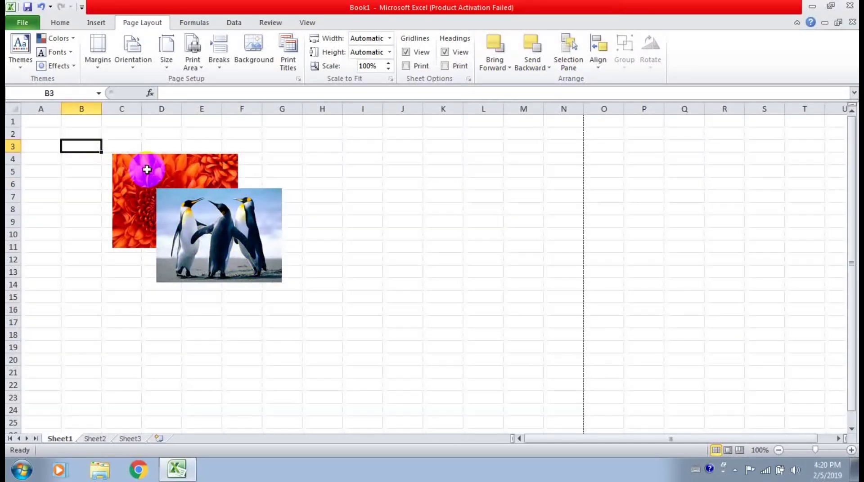
{"action": "left_click", "coordinate": [146, 170]}
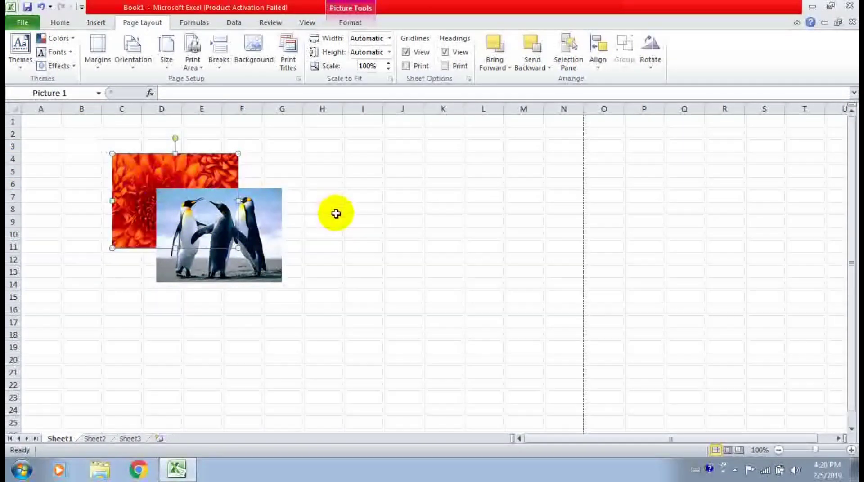
{"action": "left_click", "coordinate": [349, 184]}
{"action": "left_click", "coordinate": [122, 164]}
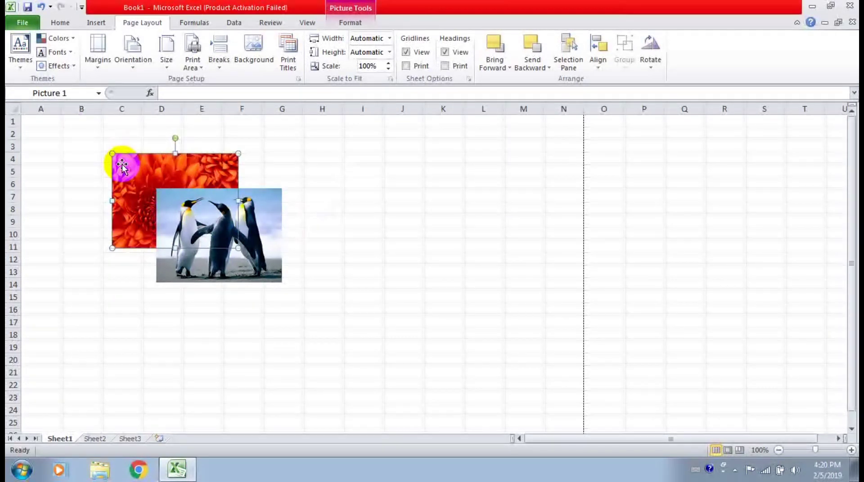
{"action": "left_click", "coordinate": [277, 269], "text": "ctrl"}
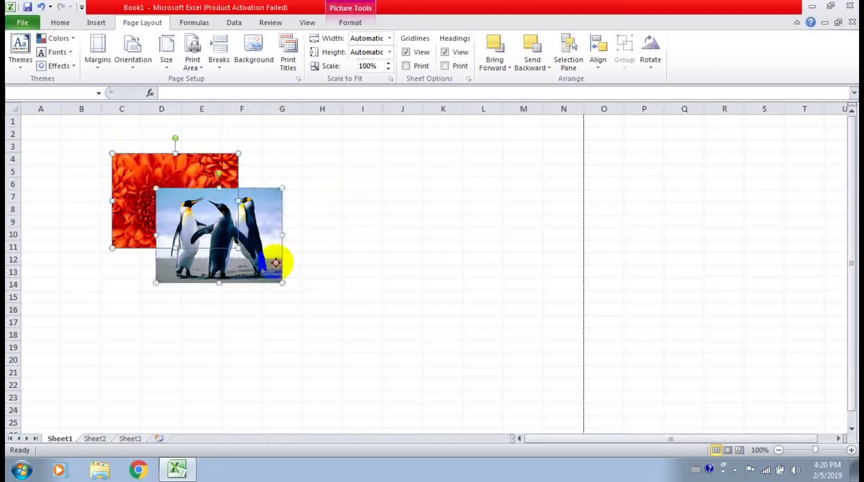
Align the two pictures left and top, then group them into Group 3.
{"action": "left_click", "coordinate": [600, 74]}
{"action": "left_click", "coordinate": [615, 82]}
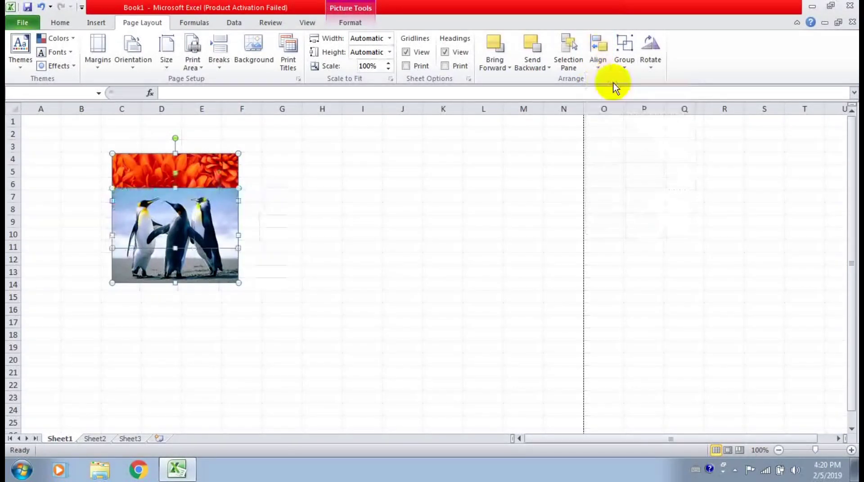
{"action": "left_click", "coordinate": [598, 63]}
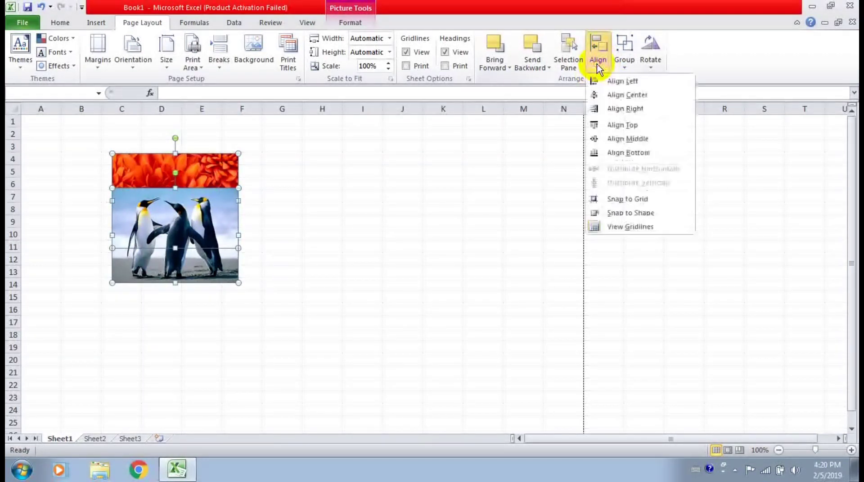
{"action": "left_click", "coordinate": [601, 124]}
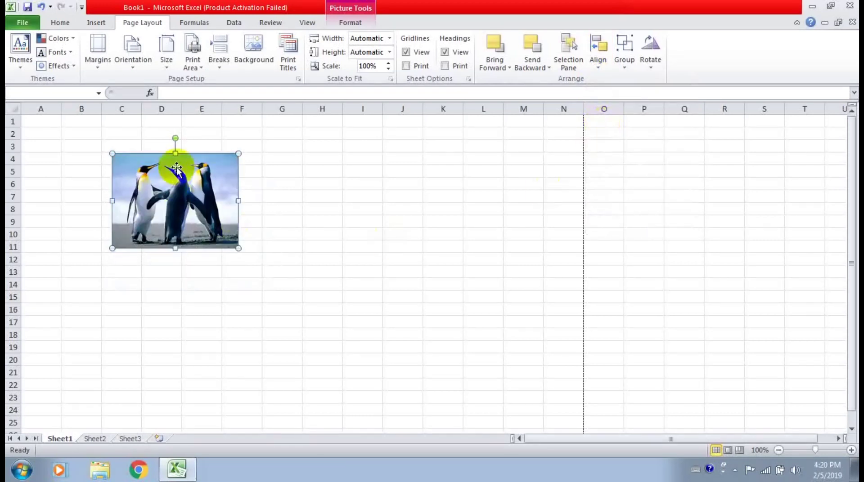
{"action": "left_click", "coordinate": [625, 55]}
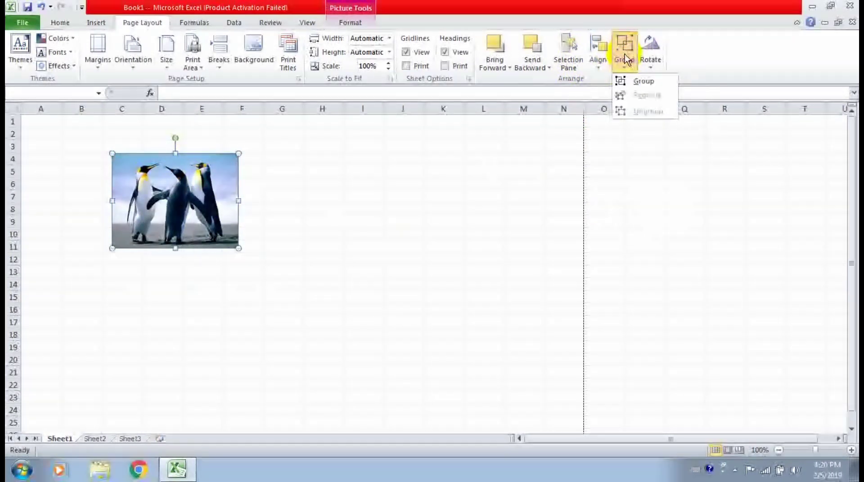
{"action": "left_click", "coordinate": [626, 81]}
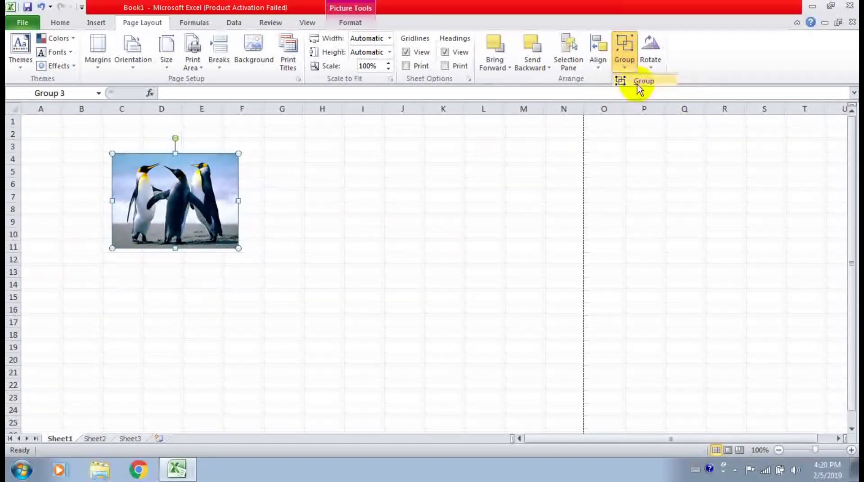
{"action": "left_click", "coordinate": [188, 211]}
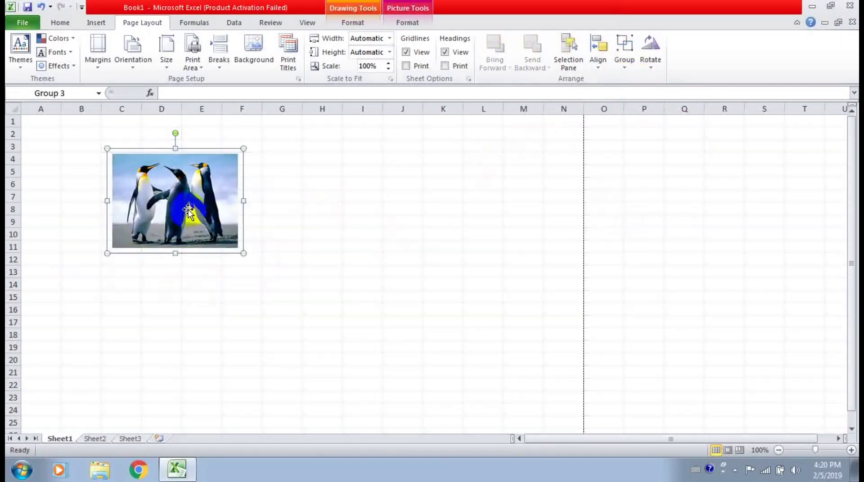
Drag the grouped pictures across the sheet, then undo the last move.
{"action": "left_click_drag", "start_coordinate": [189, 193], "coordinate": [377, 253]}
{"action": "left_click_drag", "start_coordinate": [295, 306], "coordinate": [25, 335]}
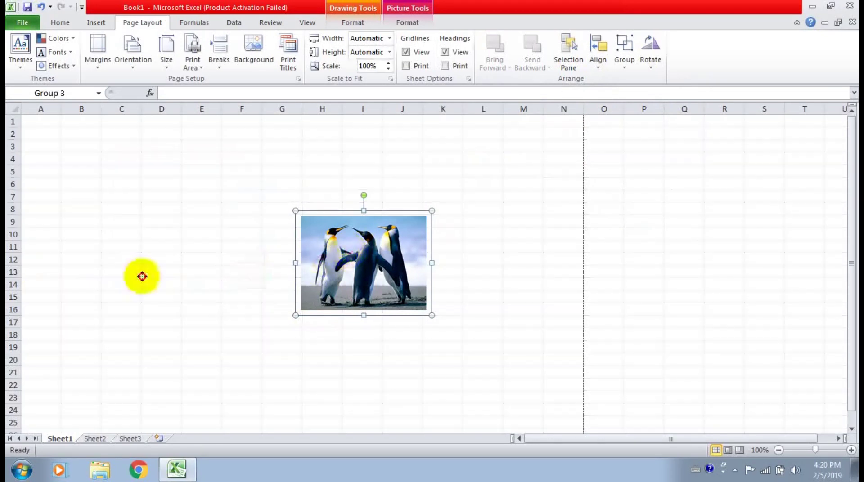
{"action": "key", "text": "ctrl+z"}
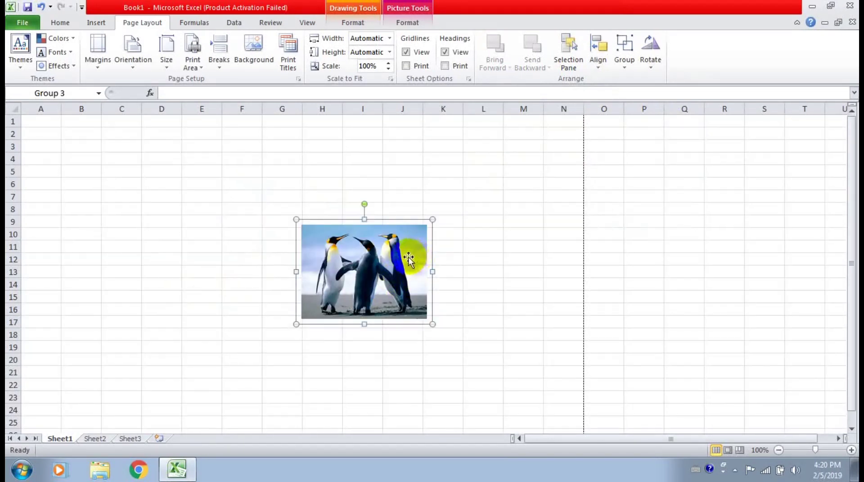
Ungroup the pictures and shift the penguin picture up-left over the flower's corner.
{"action": "left_click", "coordinate": [631, 66]}
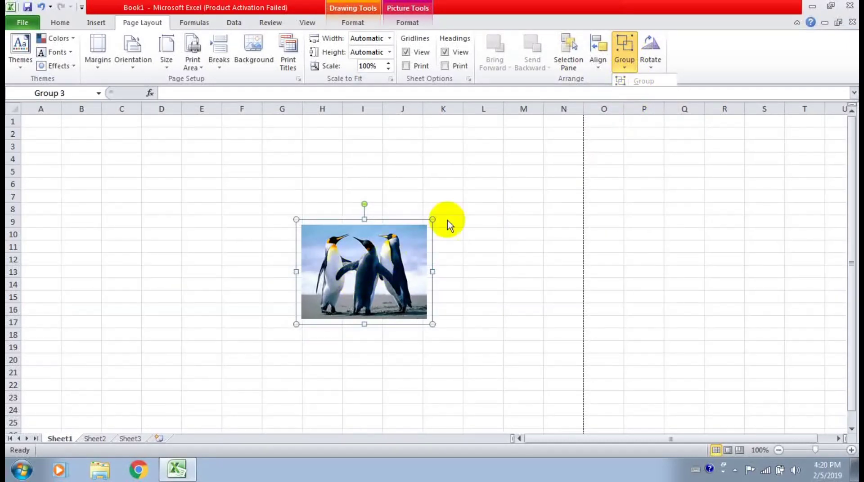
{"action": "left_click", "coordinate": [368, 254]}
{"action": "mouse_move", "coordinate": [369, 254]}
{"action": "left_mouse_down"}
{"action": "mouse_move", "coordinate": [268, 238]}
{"action": "mouse_move", "coordinate": [307, 240]}
{"action": "left_mouse_up"}
{"action": "left_click", "coordinate": [483, 222]}
{"action": "left_click", "coordinate": [307, 242]}
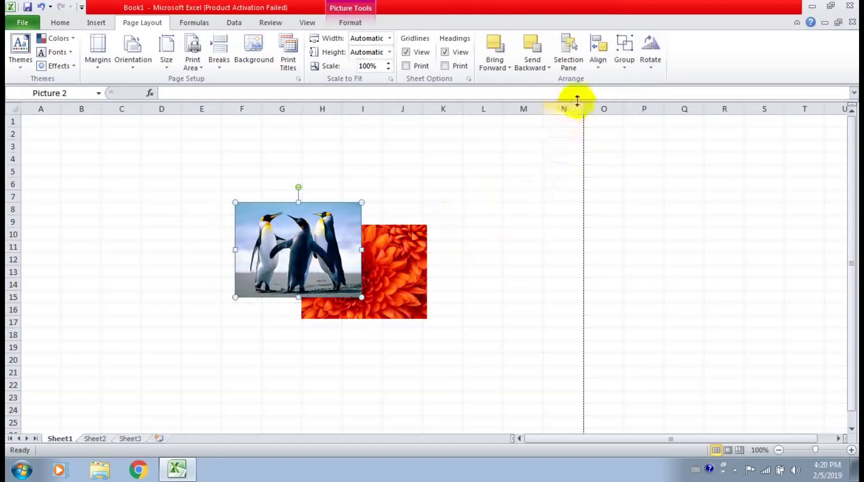
{"action": "left_click", "coordinate": [658, 70]}
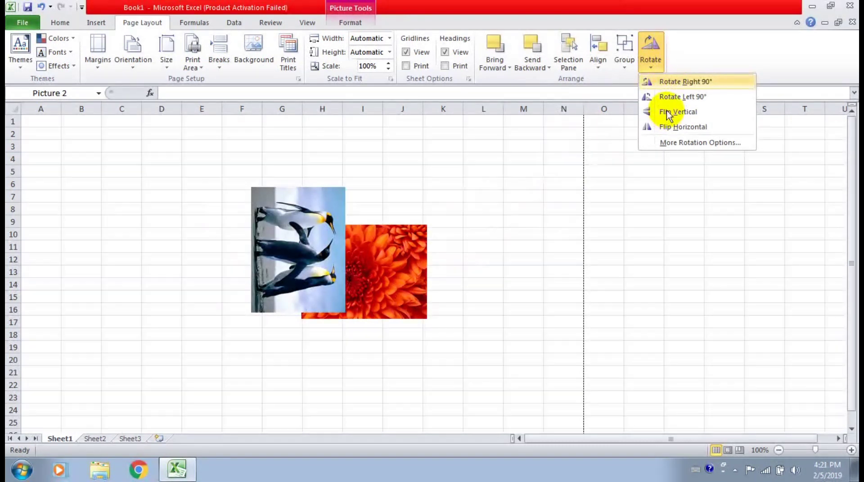
Rotate the penguin picture 90° right, tilt it slightly with the rotation handle, then deselect.
{"action": "left_click", "coordinate": [662, 82]}
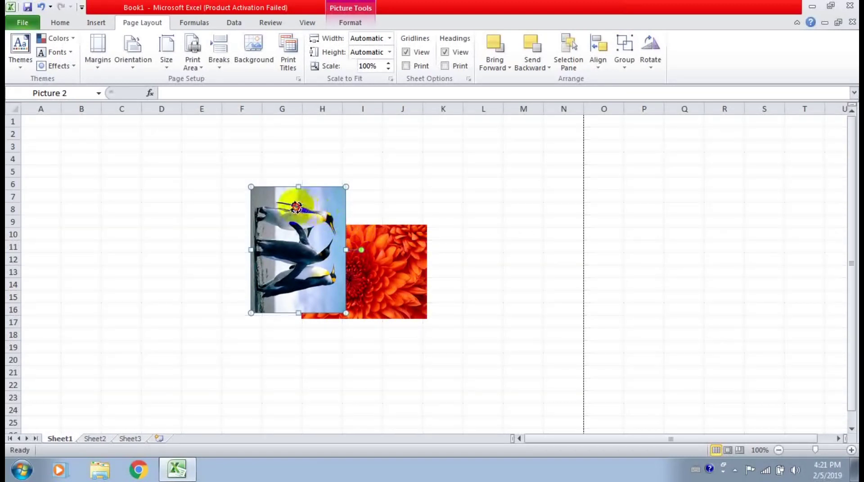
{"action": "left_click_drag", "start_coordinate": [284, 208], "coordinate": [282, 204]}
{"action": "left_click", "coordinate": [442, 208]}
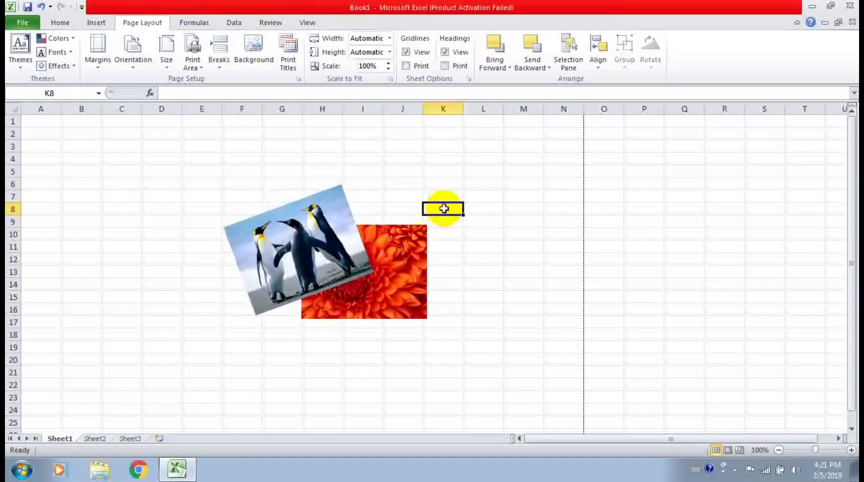
{"action": "left_click", "coordinate": [261, 234]}
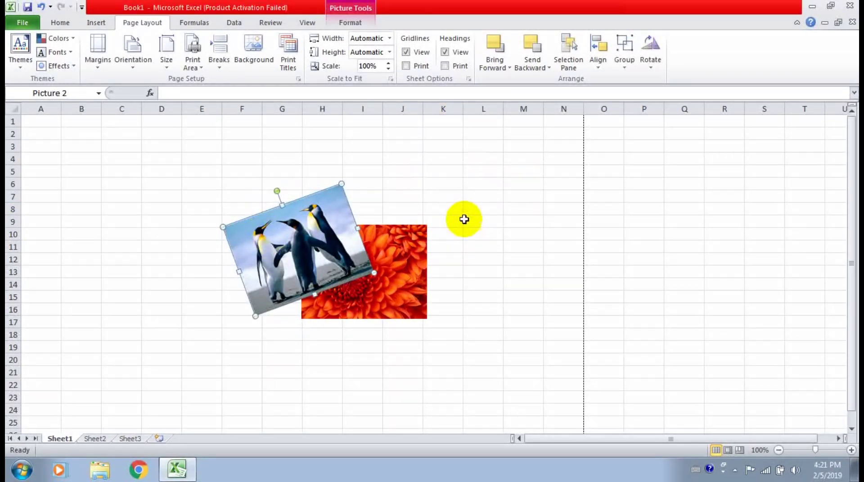
{"action": "left_click", "coordinate": [468, 206]}
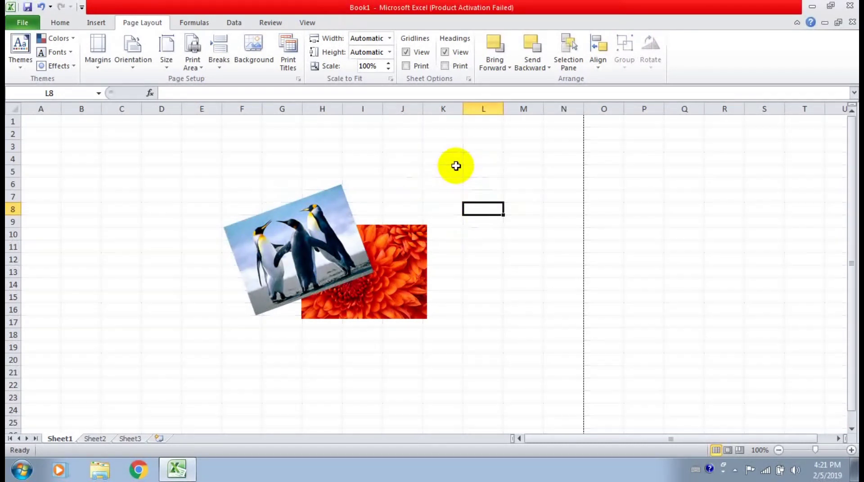
View the workbook Info page, return to the sheet, select a few cells, and switch to Home.
{"action": "left_click", "coordinate": [23, 23]}
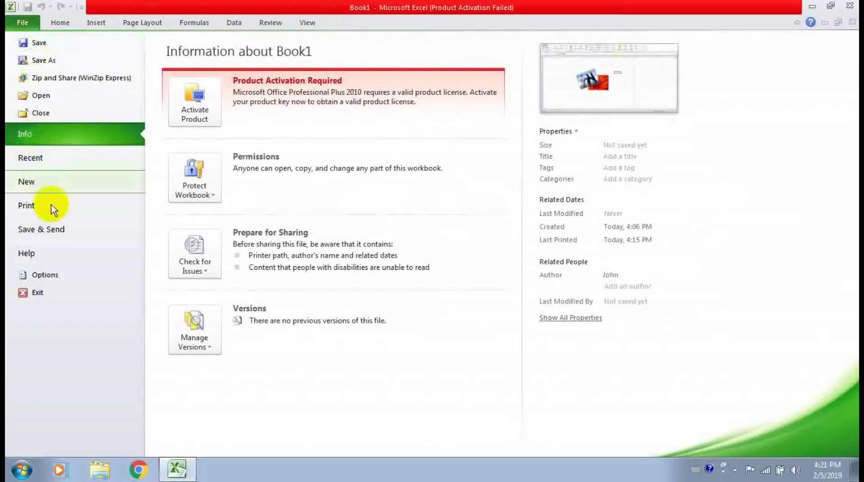
{"action": "left_click", "coordinate": [140, 24]}
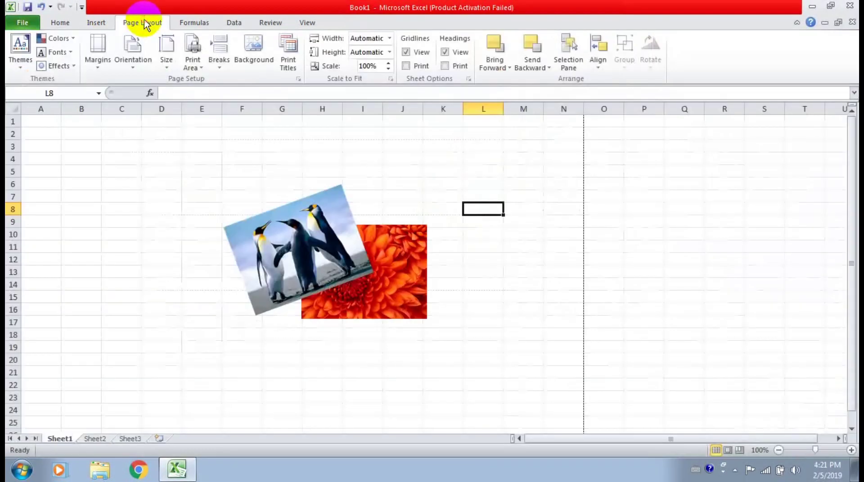
{"action": "left_click_drag", "start_coordinate": [133, 174], "coordinate": [133, 201]}
{"action": "left_click", "coordinate": [250, 179]}
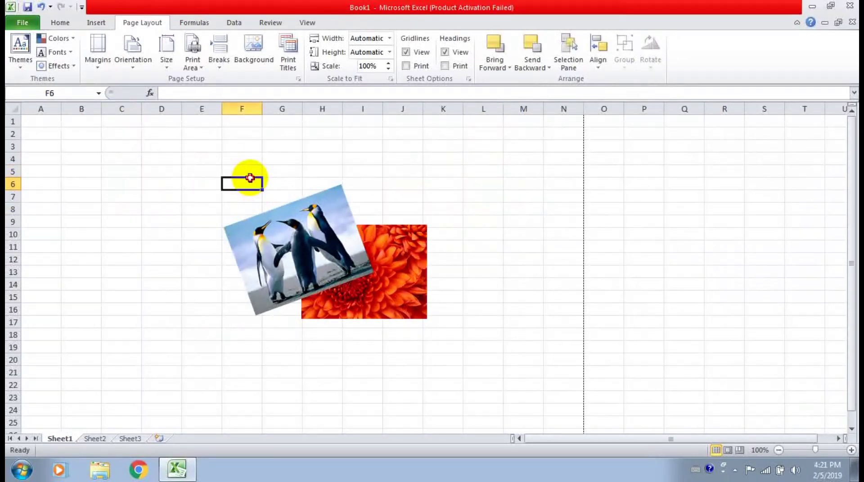
{"action": "left_click", "coordinate": [447, 196]}
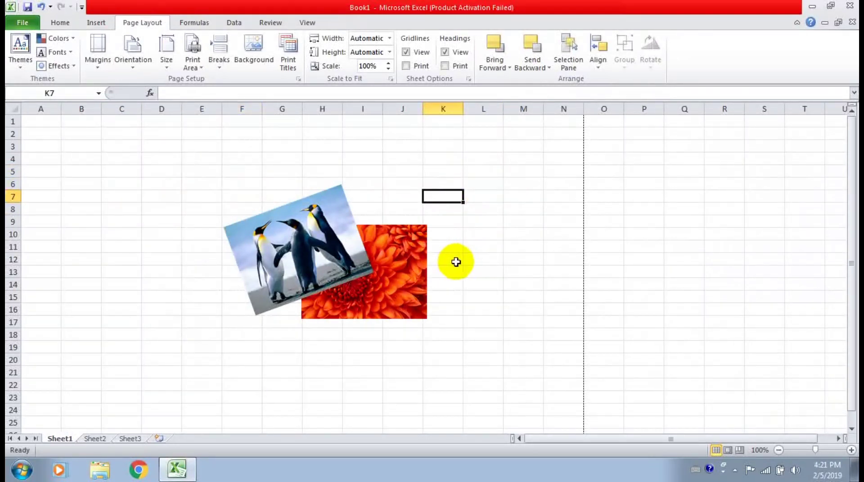
{"action": "left_click", "coordinate": [67, 27]}
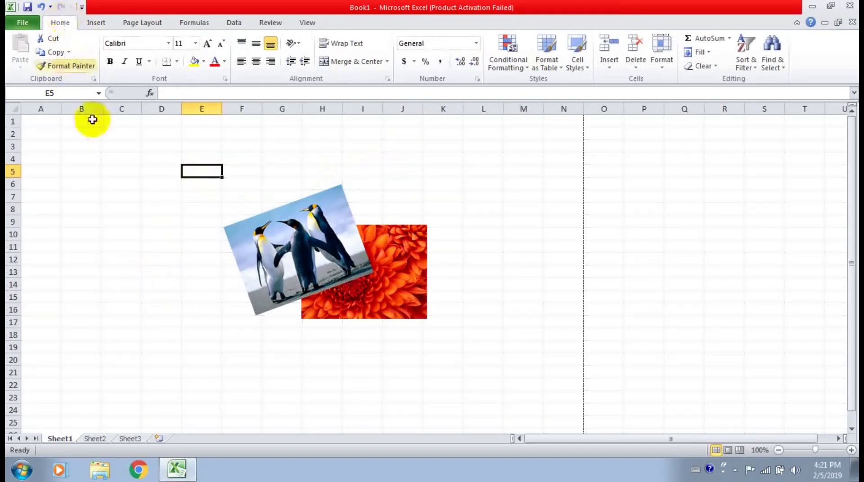
{"action": "left_click", "coordinate": [346, 148]}
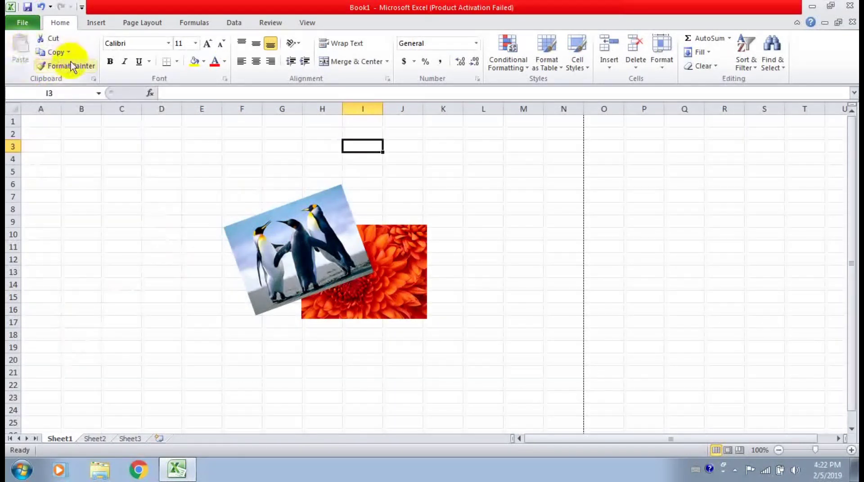
{"action": "left_click", "coordinate": [99, 198]}
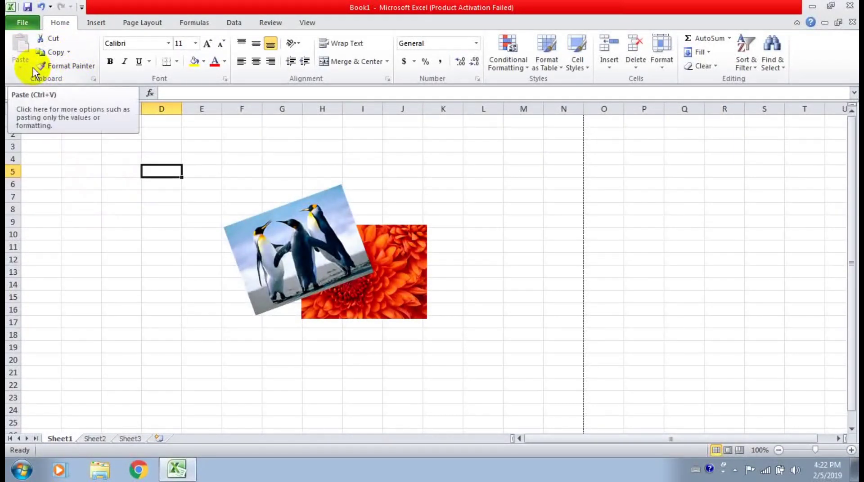
{"action": "left_click", "coordinate": [74, 184]}
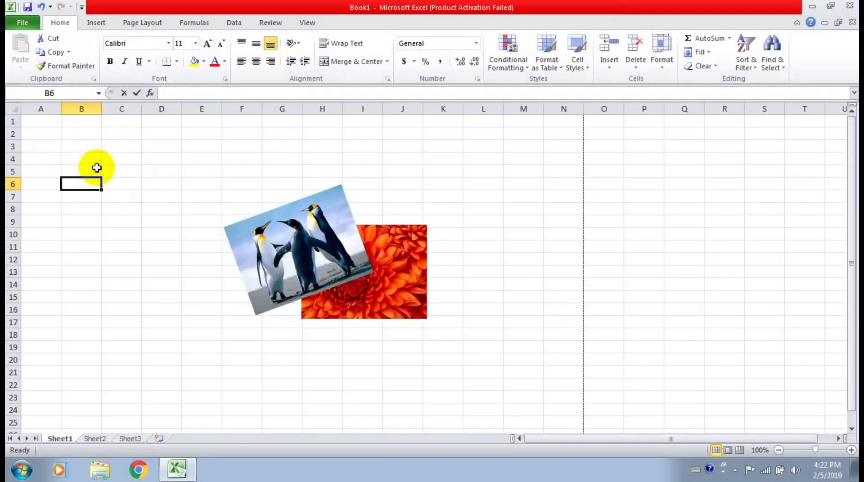
{"action": "type", "text": "ATG"}
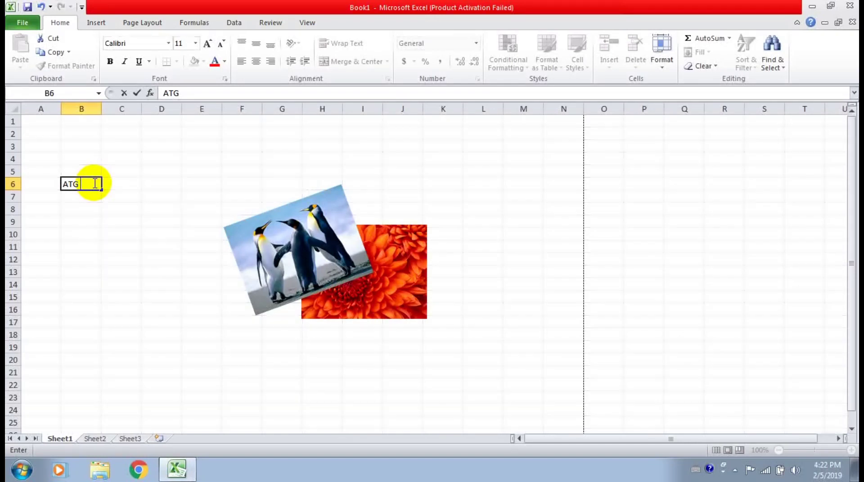
Complete the B6 entry as 'ATG Computer Online Class' by inserting 'Online' into 'ATG Computer Class'.
{"action": "type", "text": "Computer Class"}
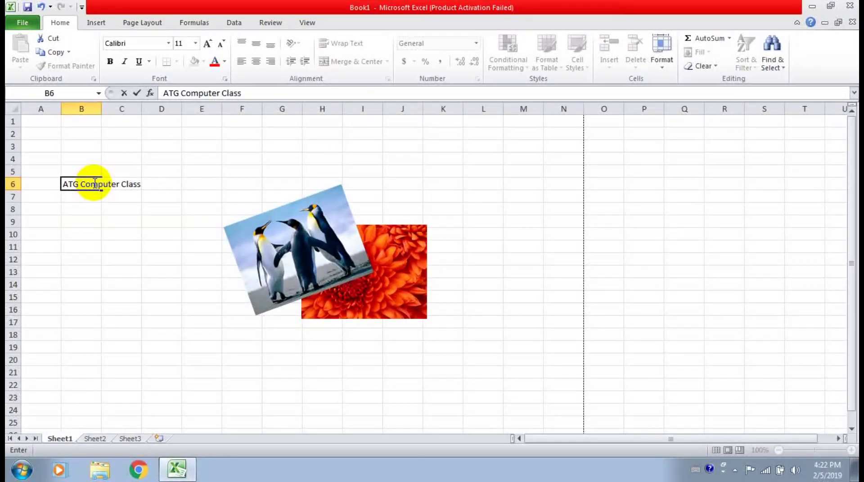
{"action": "left_click", "coordinate": [380, 275]}
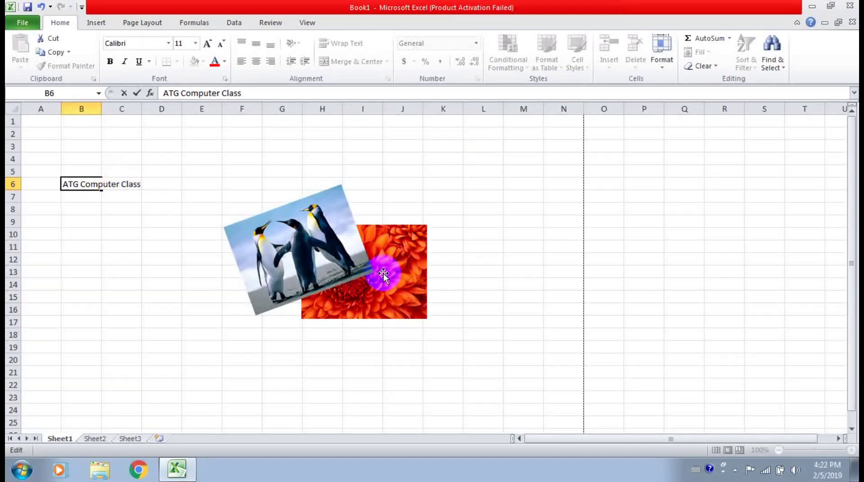
{"action": "type", "text": "Online"}
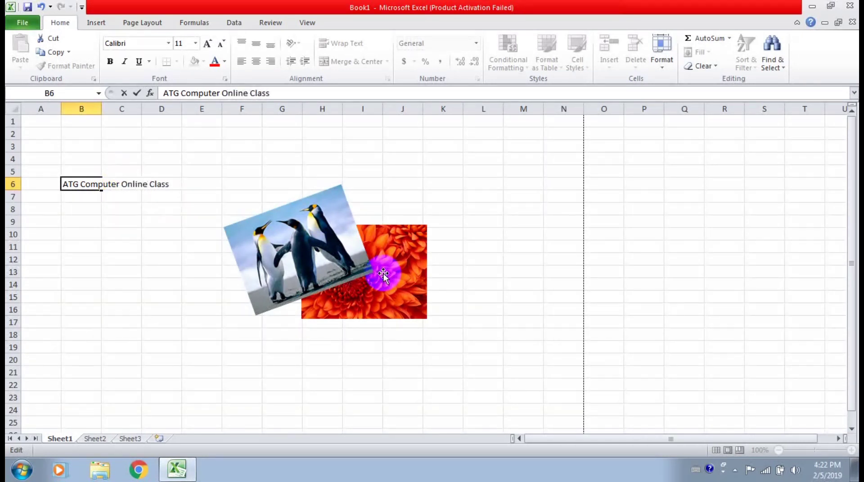
{"action": "left_click", "coordinate": [99, 288]}
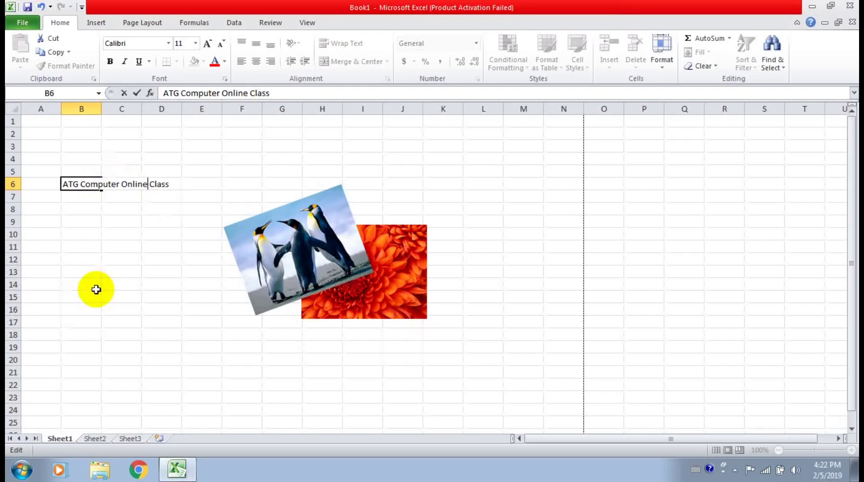
{"action": "left_click", "coordinate": [123, 222]}
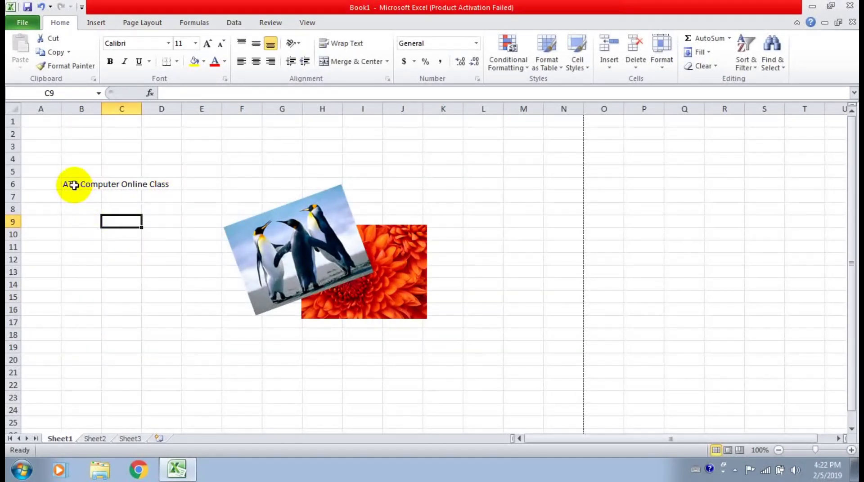
{"action": "left_click", "coordinate": [76, 184]}
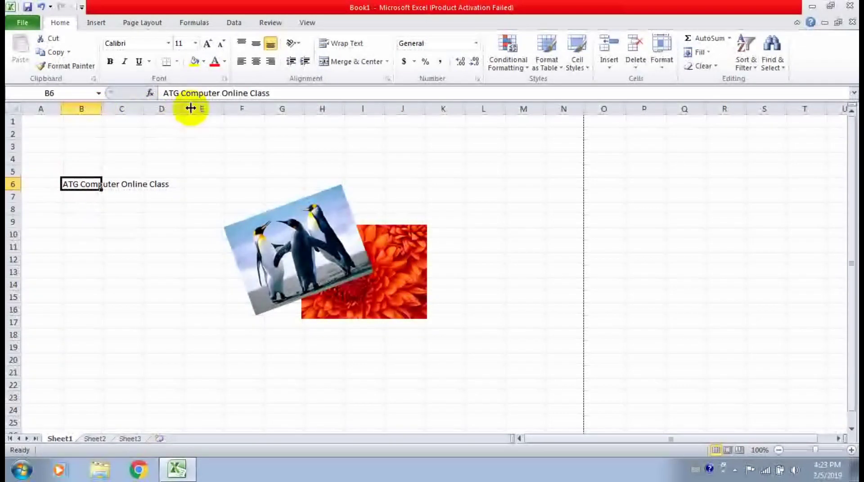
Widen column B and set the B6 title in the ACHTUNG! POLIZEI font.
{"action": "left_click_drag", "start_coordinate": [102, 109], "coordinate": [175, 109]}
{"action": "left_click", "coordinate": [194, 235]}
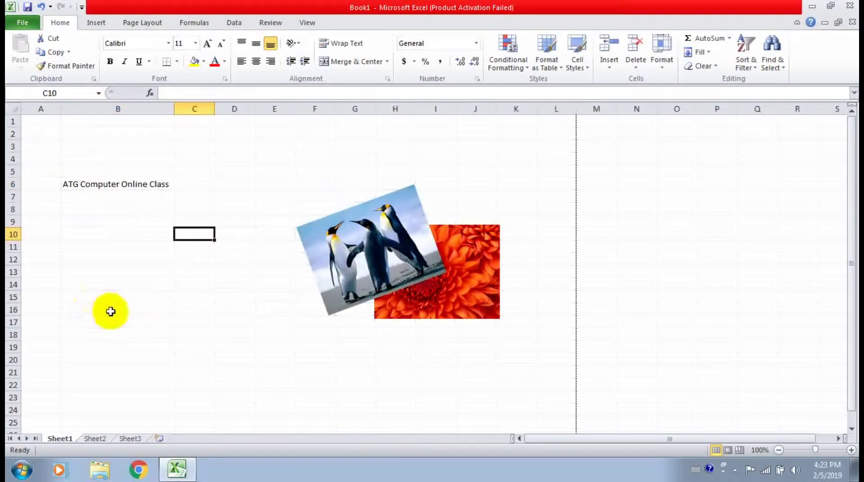
{"action": "left_click", "coordinate": [108, 188]}
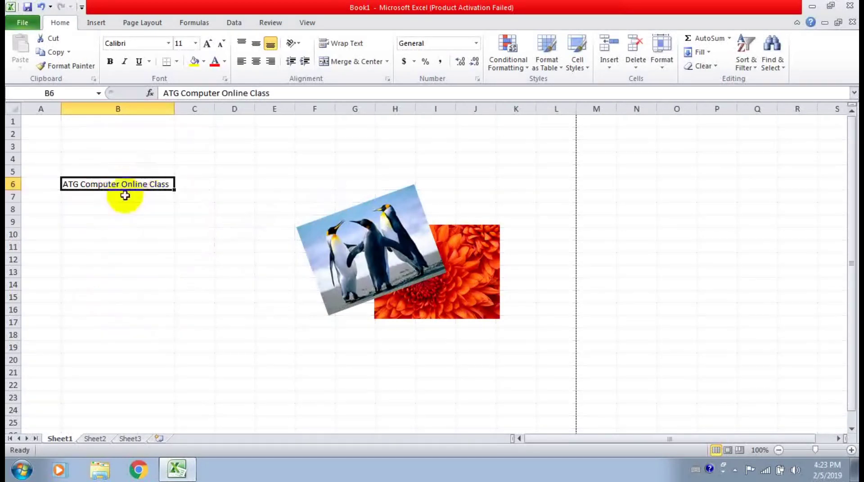
{"action": "left_click", "coordinate": [168, 44]}
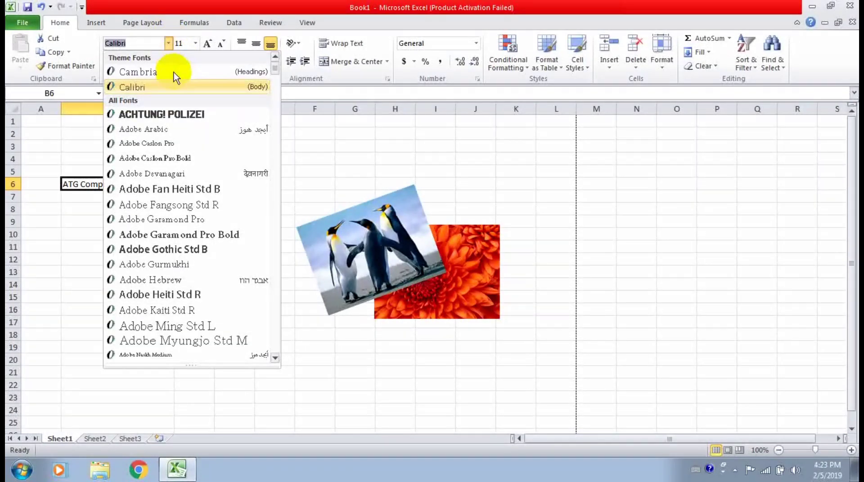
{"action": "left_click", "coordinate": [182, 117]}
Autofit column B to the title and try font size 10 before restoring 11.
{"action": "left_click", "coordinate": [128, 247]}
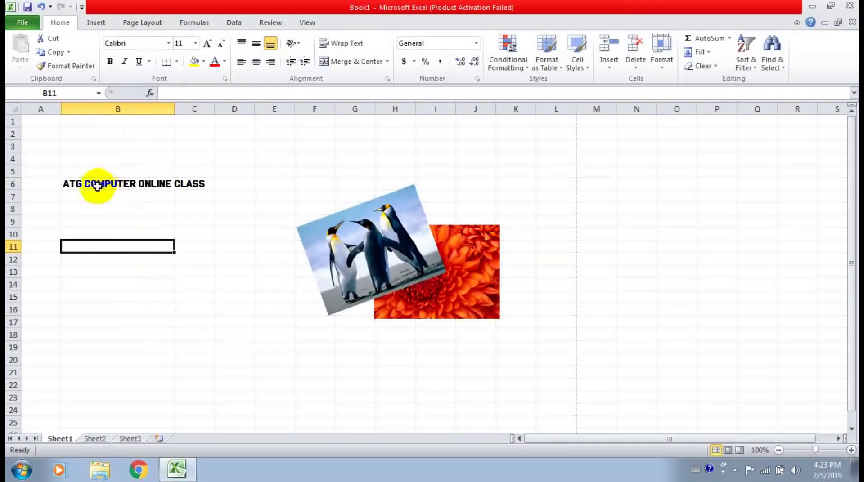
{"action": "double_click", "coordinate": [175, 107]}
{"action": "left_click", "coordinate": [156, 182]}
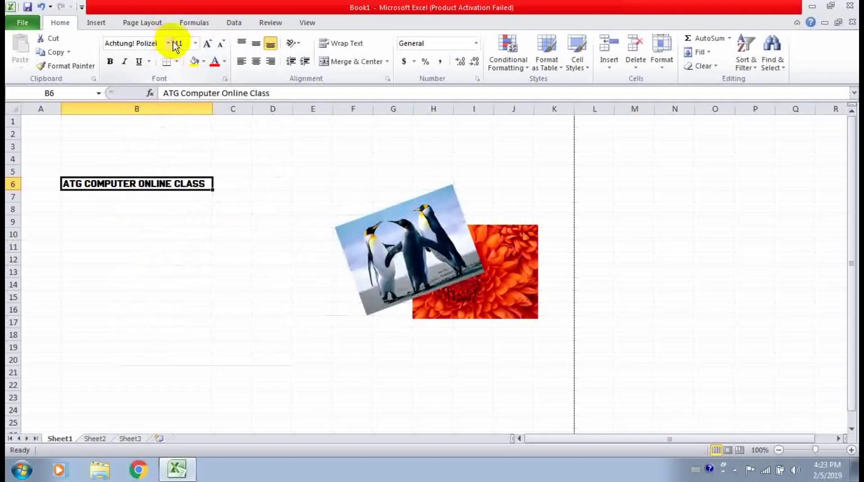
{"action": "left_click", "coordinate": [223, 45]}
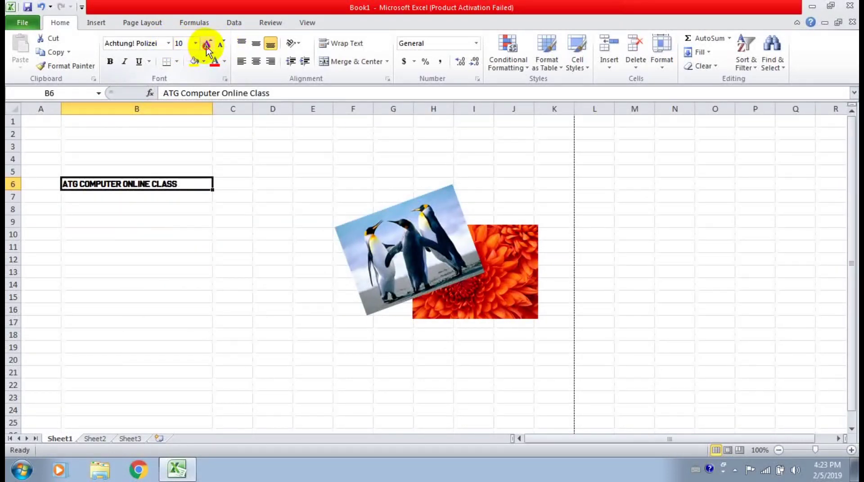
{"action": "left_click", "coordinate": [207, 45]}
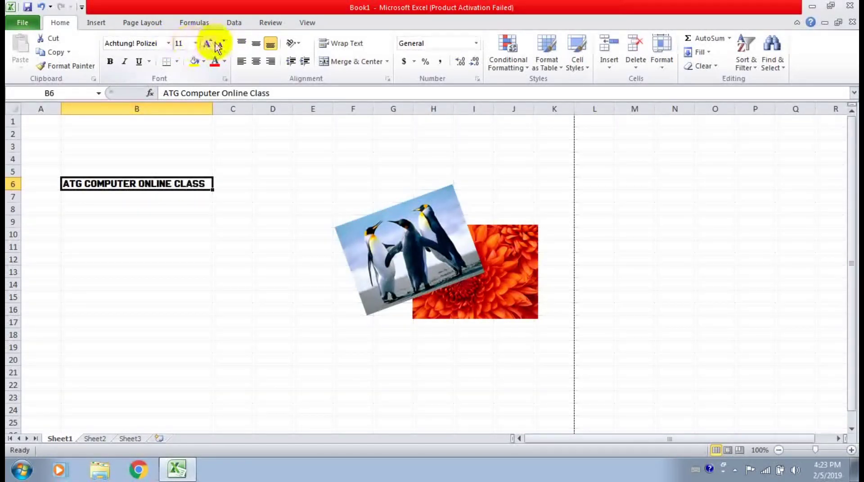
Toggle bold and italic on and off for the title, and try underline.
{"action": "left_click", "coordinate": [114, 64]}
{"action": "left_click", "coordinate": [113, 63]}
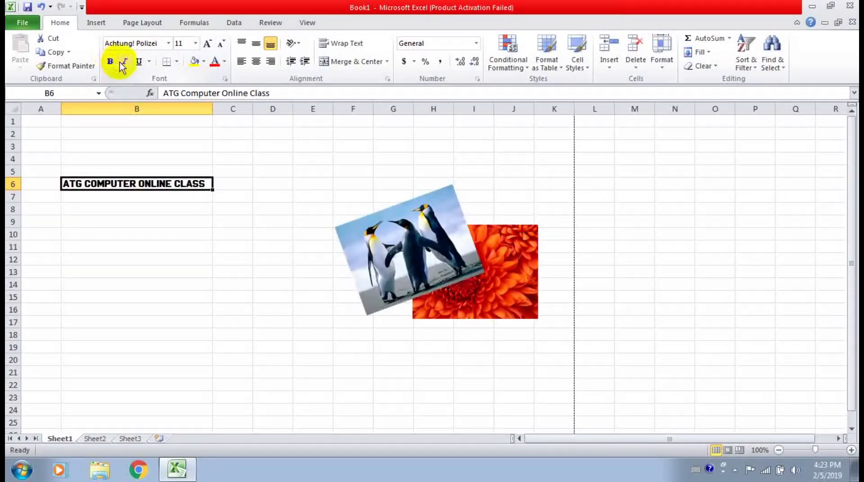
{"action": "left_click", "coordinate": [122, 67]}
{"action": "left_click", "coordinate": [130, 67]}
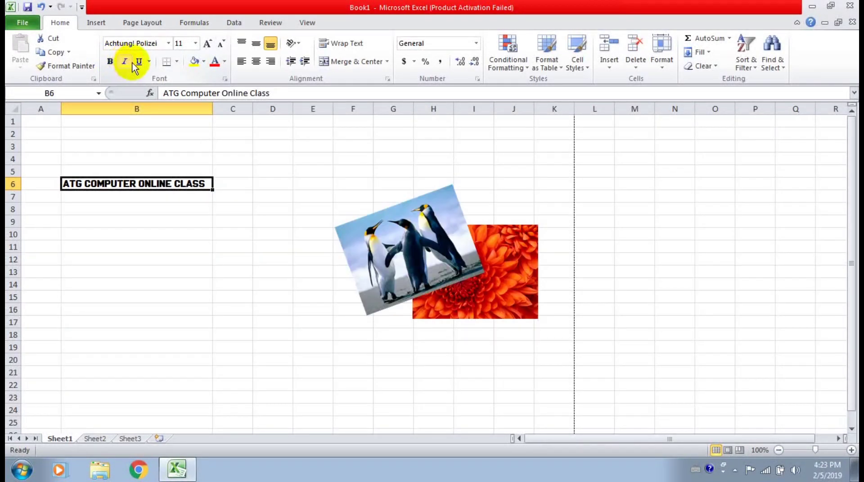
{"action": "left_click", "coordinate": [138, 62]}
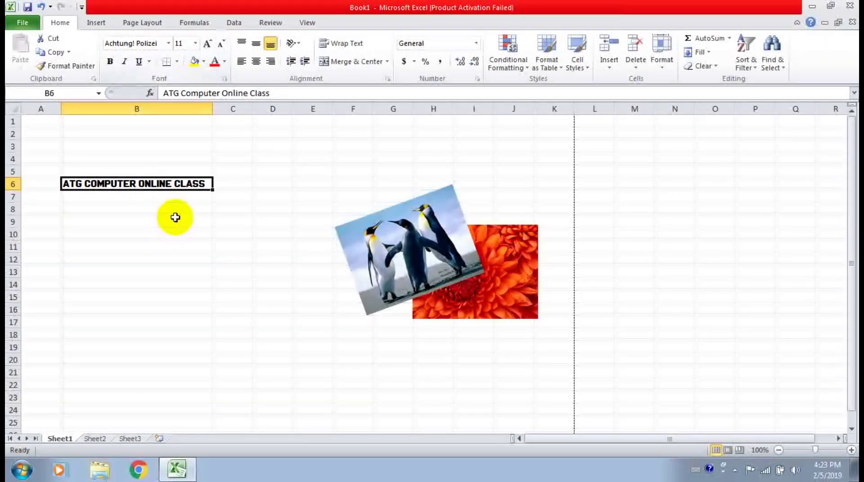
{"action": "left_click", "coordinate": [141, 243]}
{"action": "left_click", "coordinate": [126, 184]}
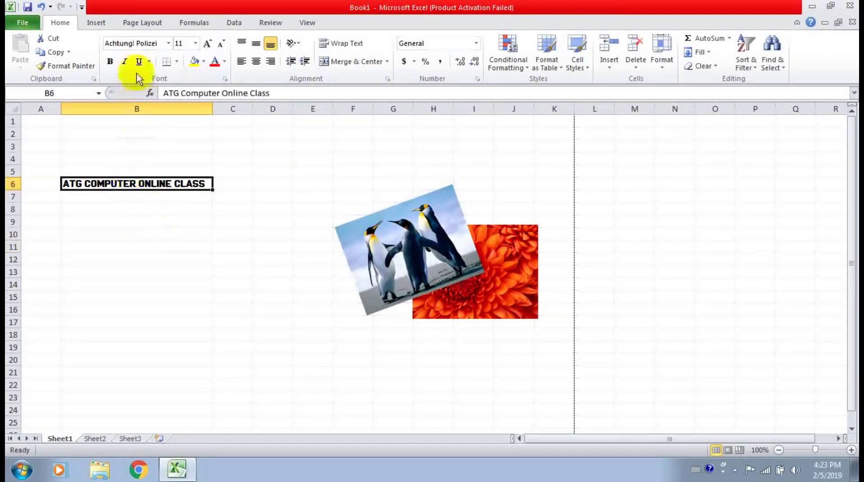
{"action": "left_click", "coordinate": [146, 283]}
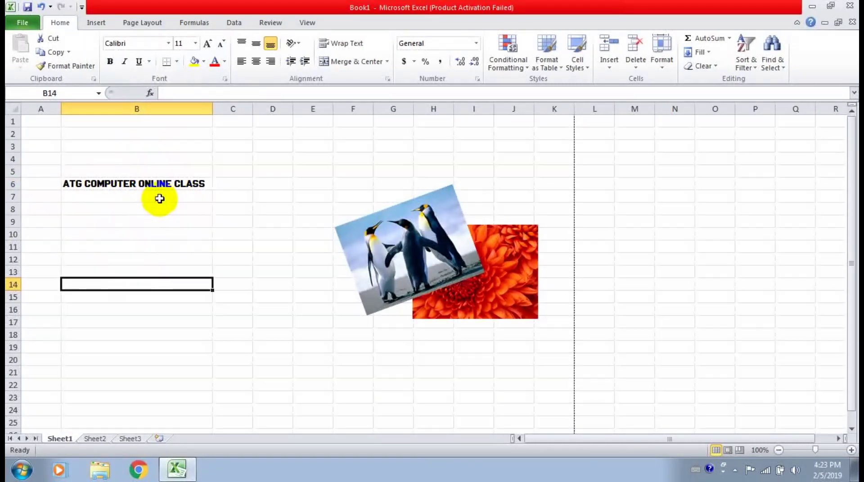
Uncheck Gridlines View on Page Layout so the sheet is plain, then return to Home.
{"action": "left_click", "coordinate": [148, 24]}
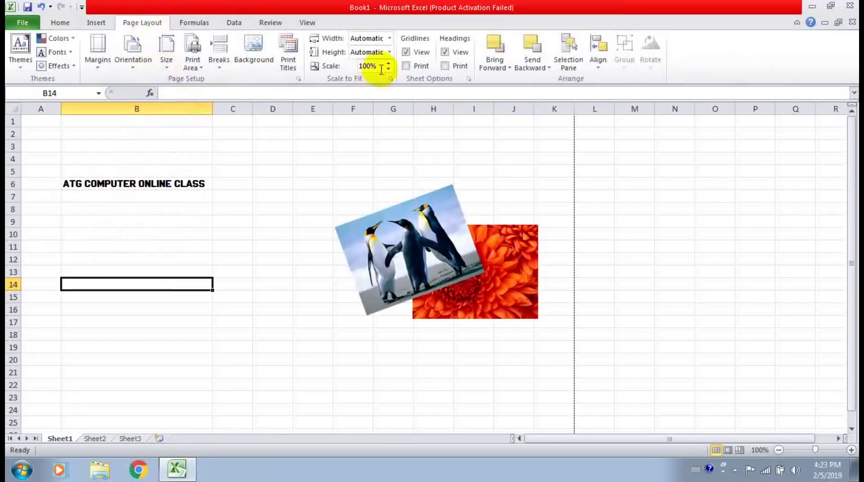
{"action": "left_click", "coordinate": [406, 53]}
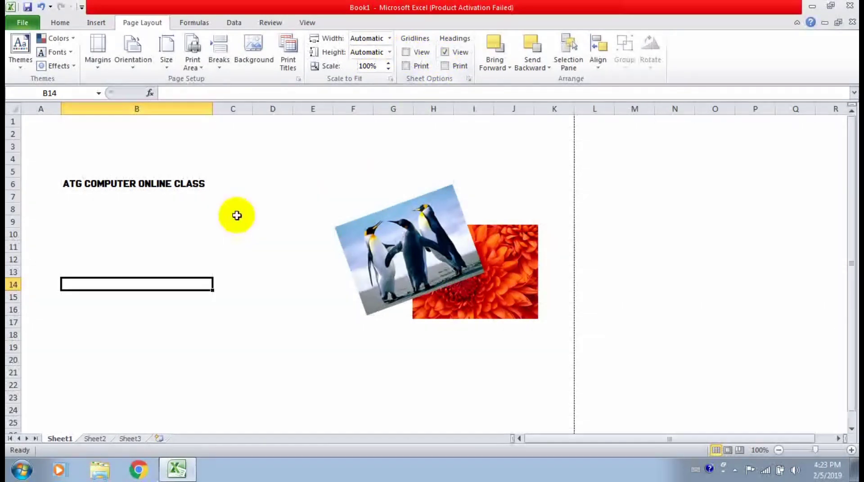
{"action": "left_click", "coordinate": [232, 197]}
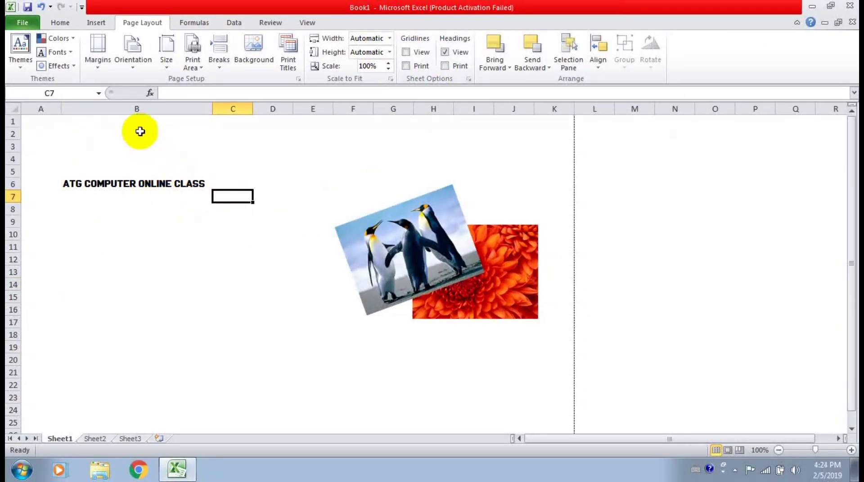
{"action": "key", "text": "Up"}
{"action": "key", "text": "Left"}
{"action": "left_click", "coordinate": [92, 23]}
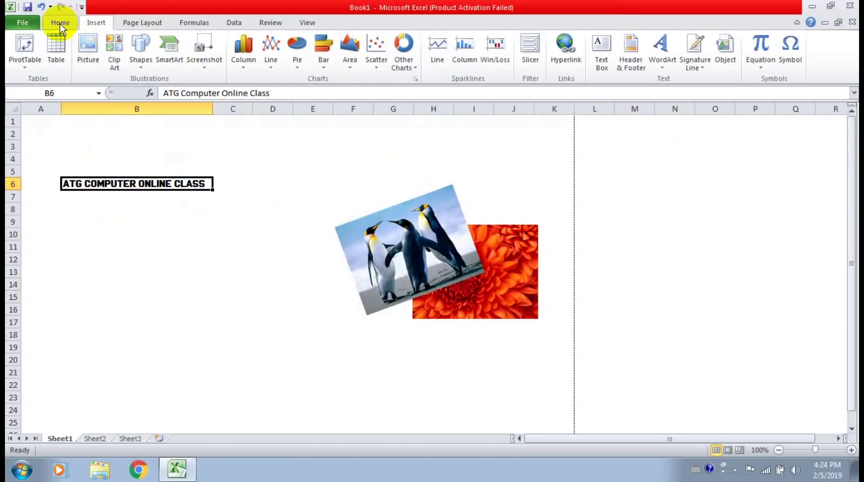
{"action": "left_click", "coordinate": [61, 24]}
{"action": "left_click", "coordinate": [137, 247]}
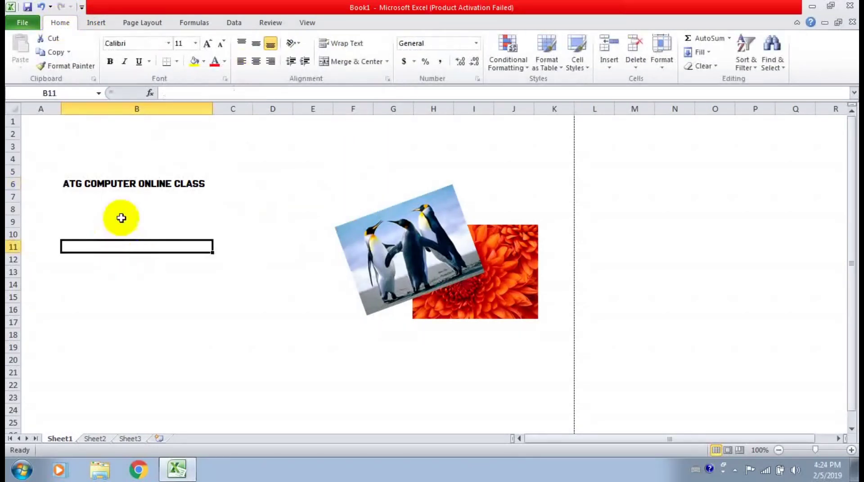
Apply a Thick Box Border to the title cell B6.
{"action": "left_click", "coordinate": [134, 186]}
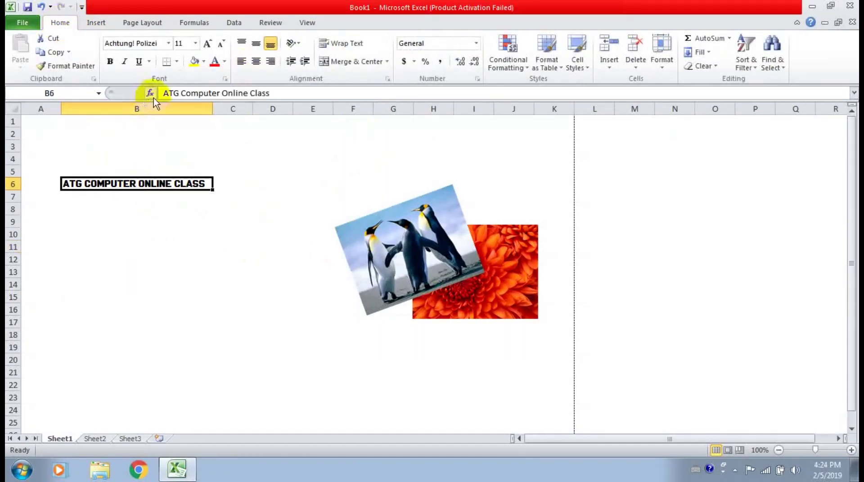
{"action": "left_click", "coordinate": [176, 63]}
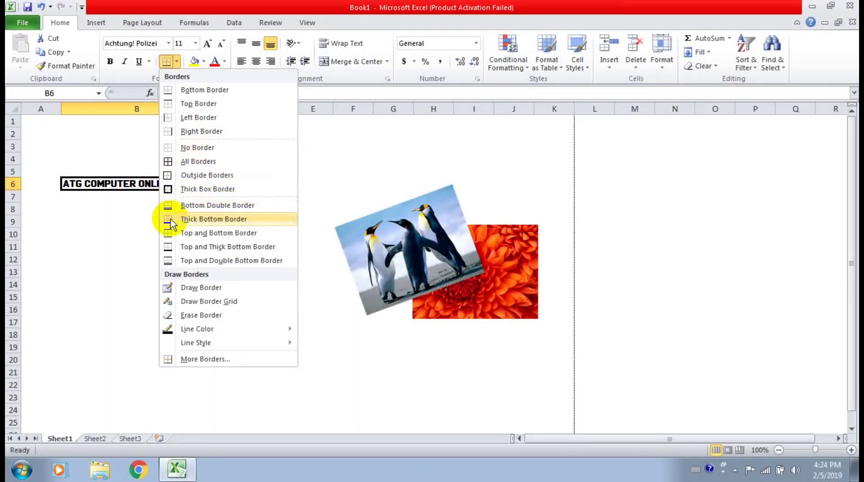
{"action": "left_click", "coordinate": [178, 191]}
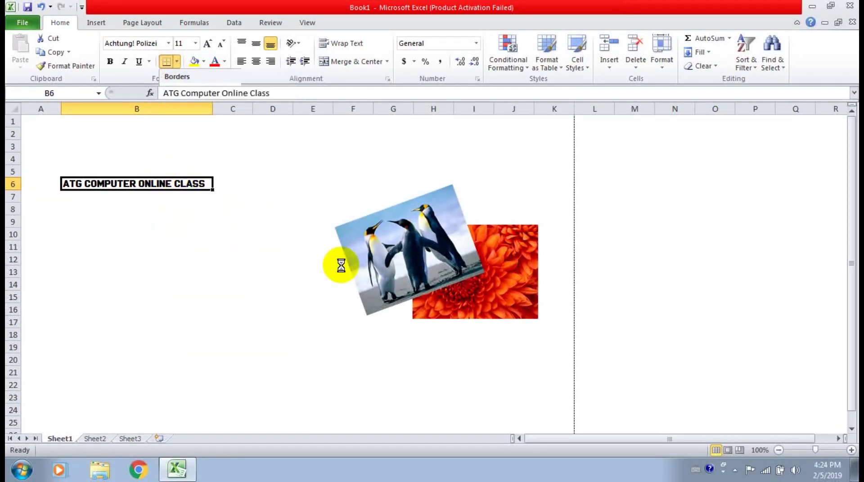
{"action": "left_click", "coordinate": [272, 209]}
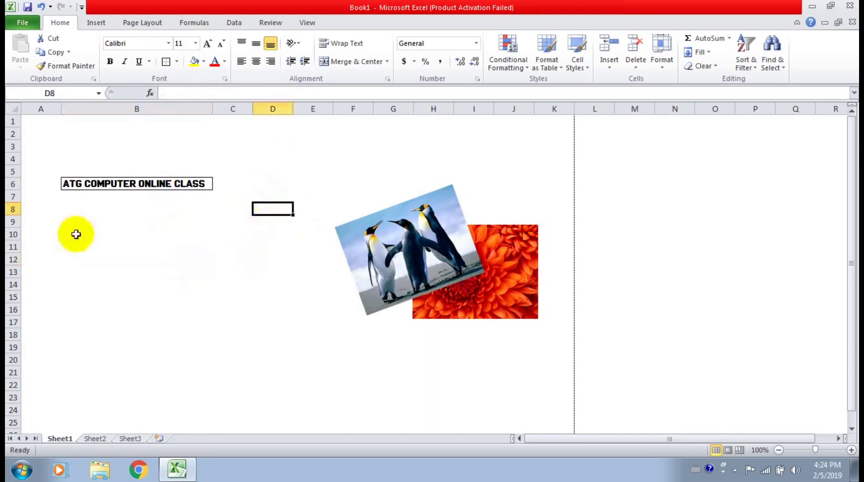
{"action": "left_click", "coordinate": [99, 180]}
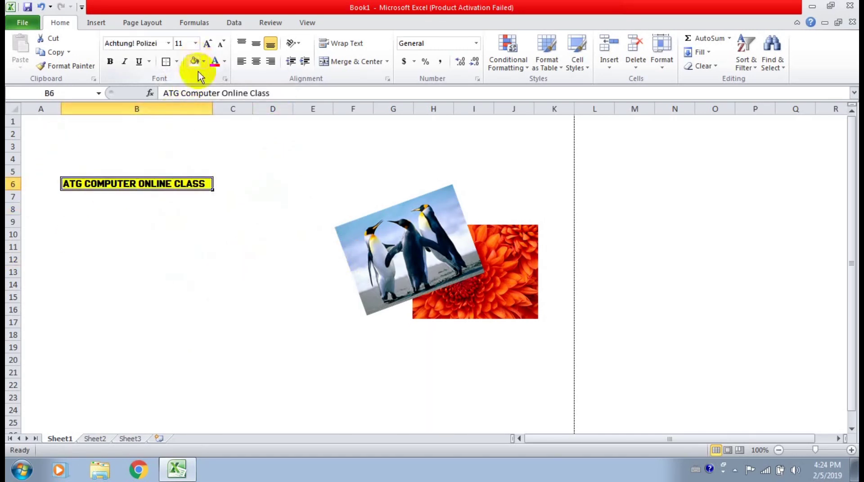
Fill B6 with yellow and colour the title text red.
{"action": "left_click", "coordinate": [163, 236]}
{"action": "left_click", "coordinate": [101, 183]}
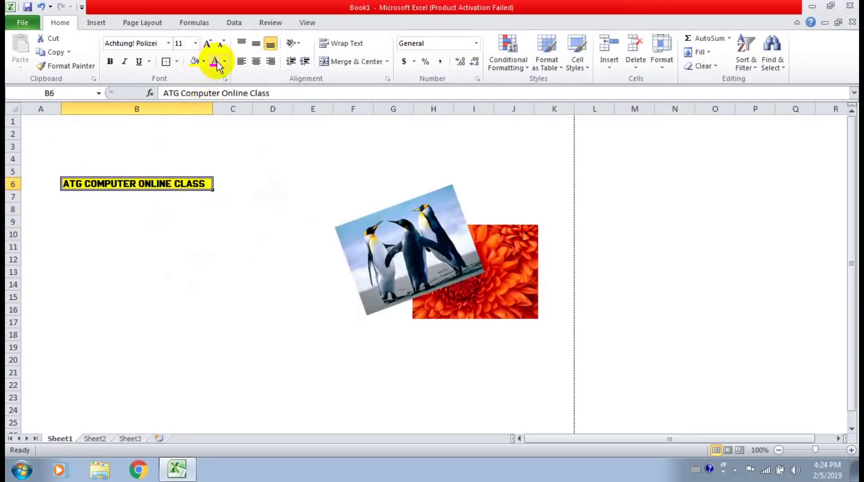
{"action": "left_click", "coordinate": [173, 245]}
{"action": "left_click", "coordinate": [92, 184]}
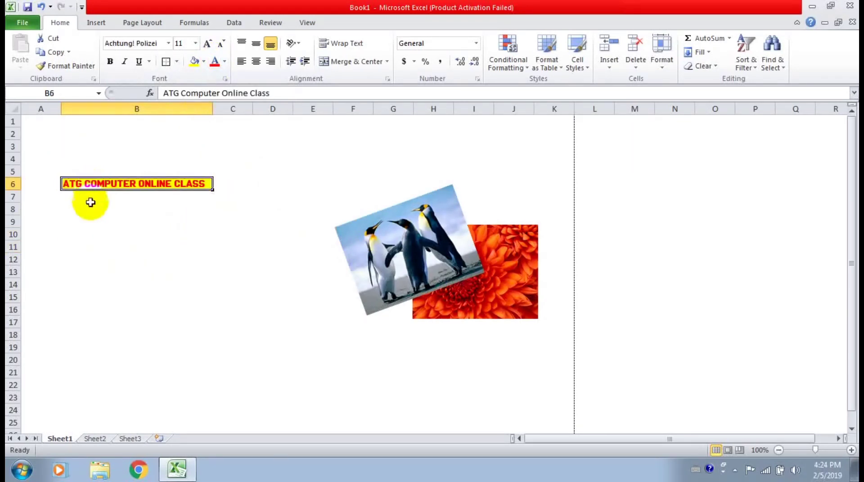
{"action": "left_click", "coordinate": [259, 181]}
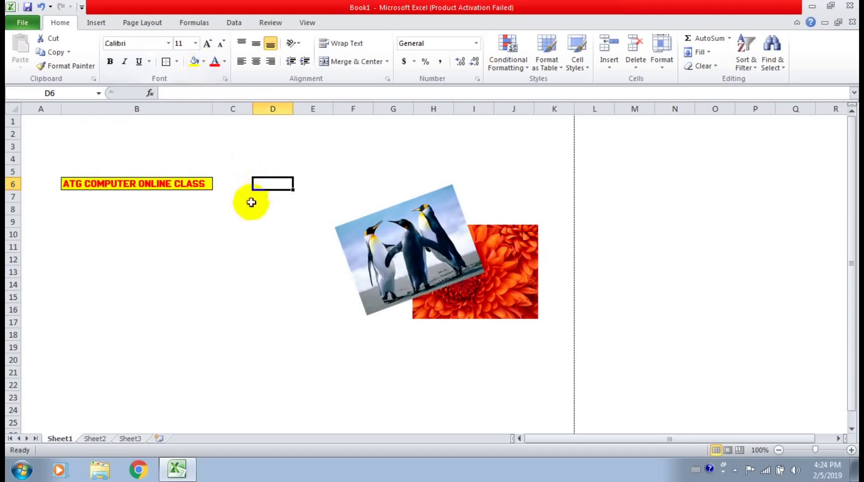
{"action": "left_click", "coordinate": [150, 185]}
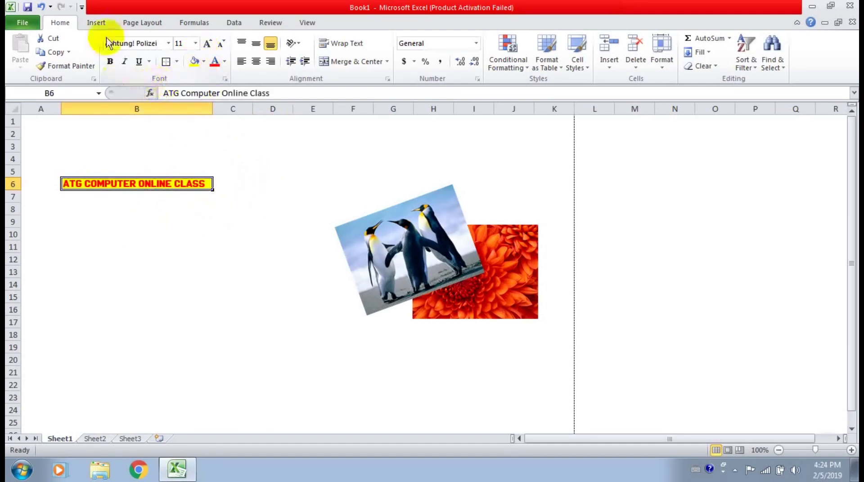
Top-align the title within cell B6.
{"action": "left_click", "coordinate": [256, 244]}
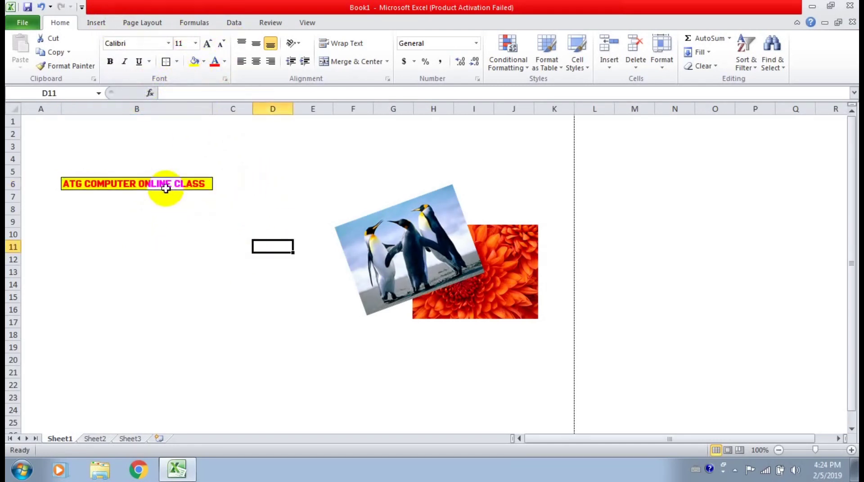
{"action": "left_click", "coordinate": [166, 188]}
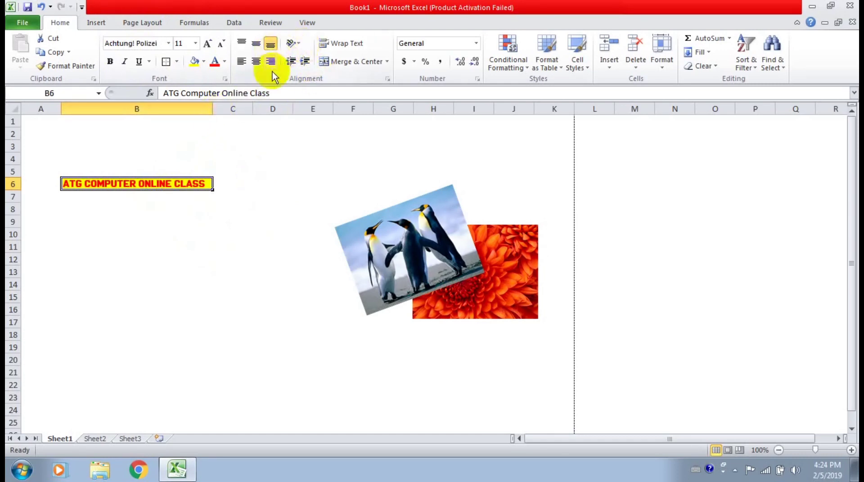
{"action": "left_click", "coordinate": [242, 40]}
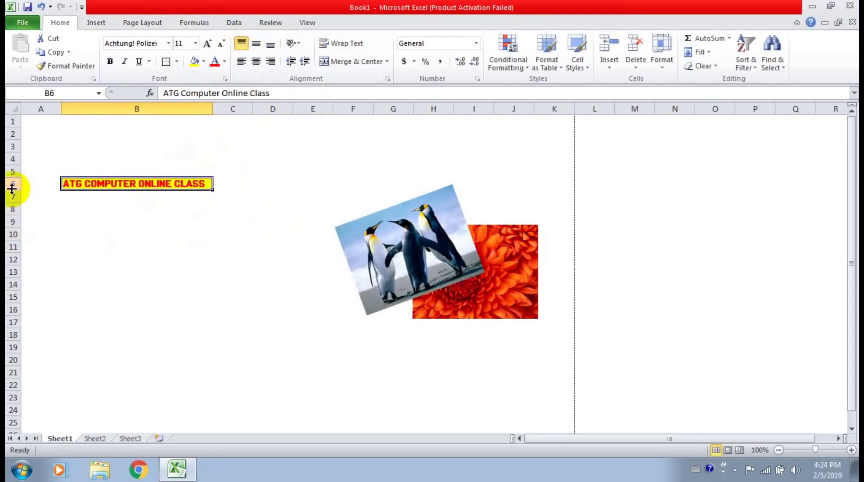
Make row 6 taller, to a height of 78.00.
{"action": "left_click_drag", "start_coordinate": [12, 189], "coordinate": [12, 243]}
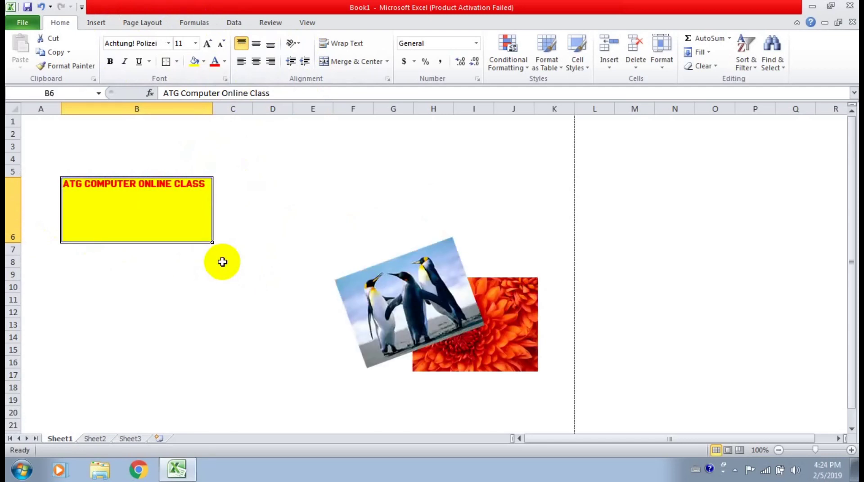
{"action": "left_click", "coordinate": [70, 341]}
{"action": "left_click", "coordinate": [139, 193]}
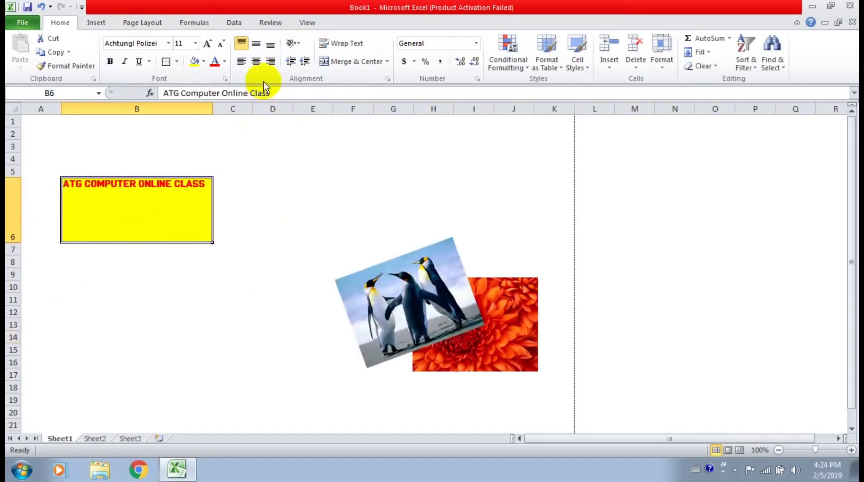
Try Middle and Bottom Align on the title, settling on Middle Align.
{"action": "left_click", "coordinate": [257, 45]}
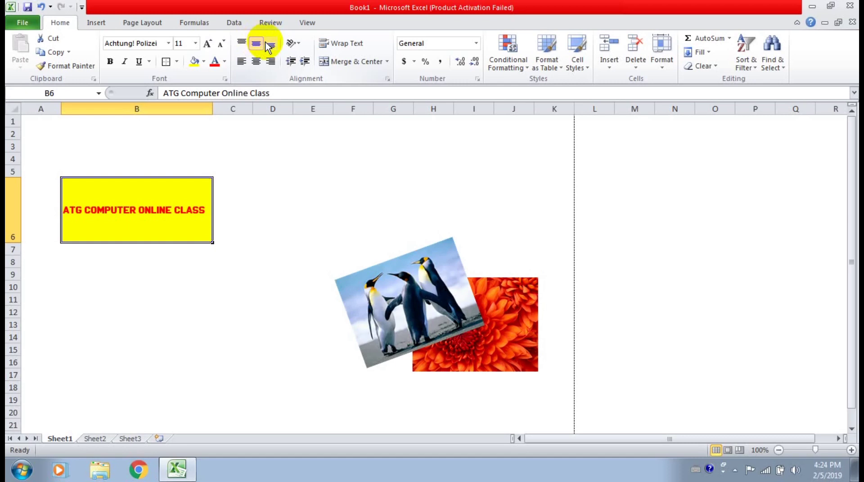
{"action": "left_click", "coordinate": [270, 44]}
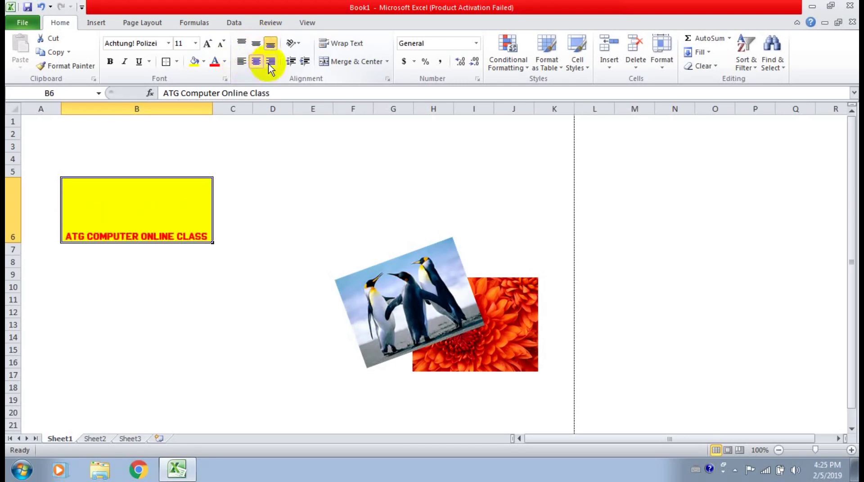
{"action": "left_click", "coordinate": [256, 44]}
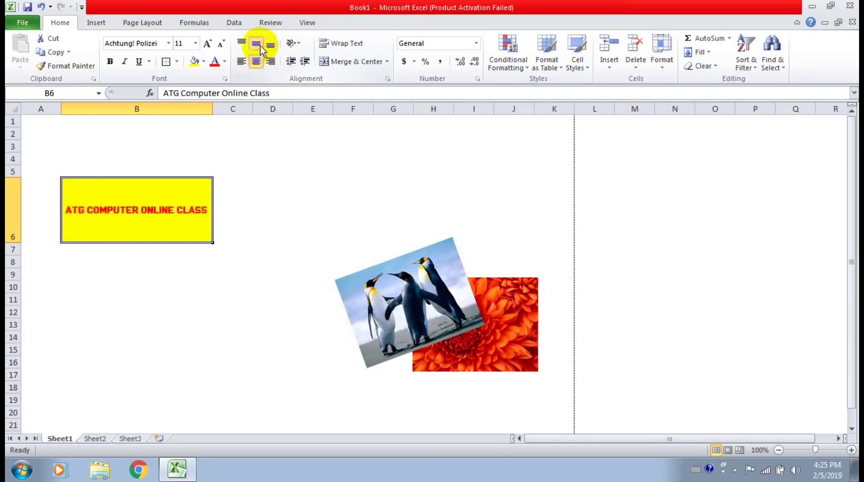
{"action": "left_click", "coordinate": [297, 275]}
{"action": "left_click", "coordinate": [165, 231]}
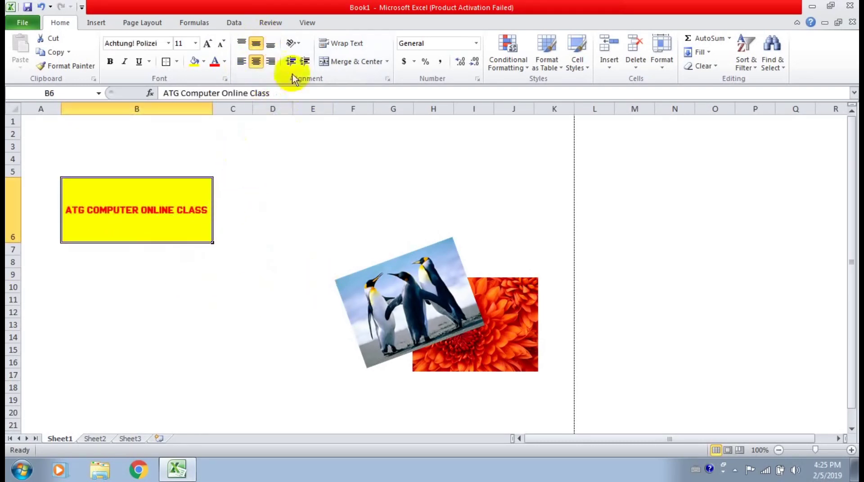
Try Rotate Text Up and a 45° angle on the title, ending with Rotate Text Up.
{"action": "left_click", "coordinate": [296, 44]}
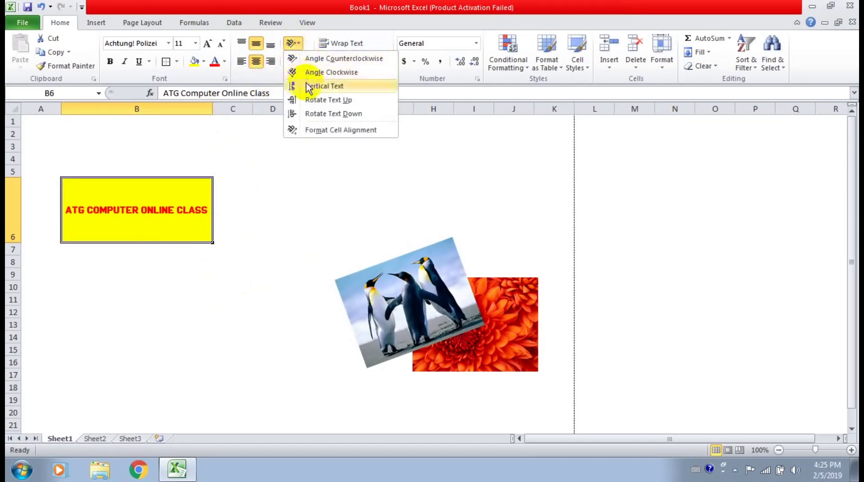
{"action": "left_click", "coordinate": [306, 100]}
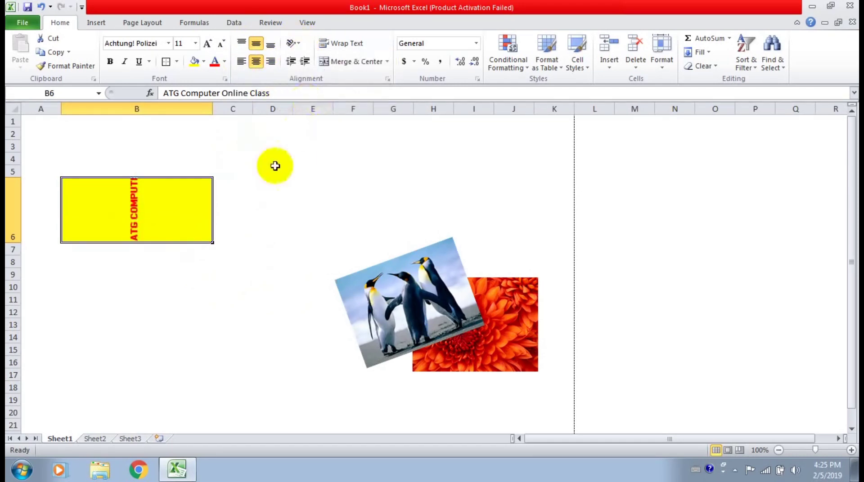
{"action": "left_click", "coordinate": [297, 44]}
{"action": "left_click", "coordinate": [299, 129]}
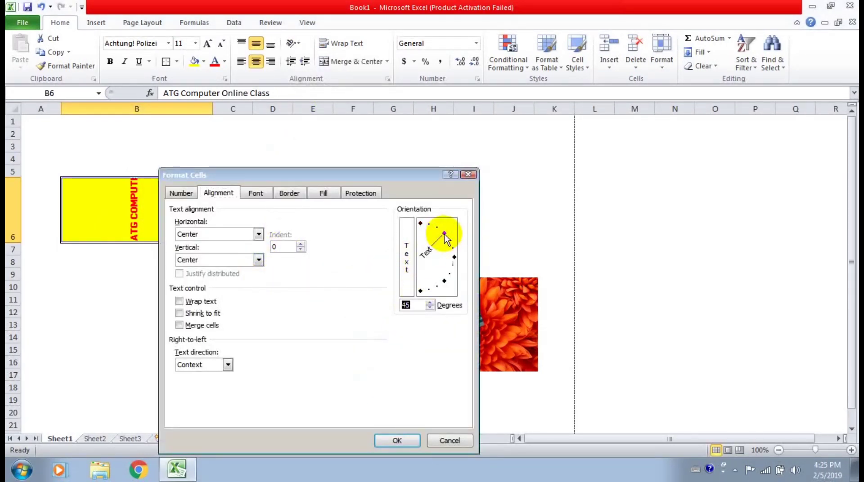
{"action": "left_click", "coordinate": [390, 440]}
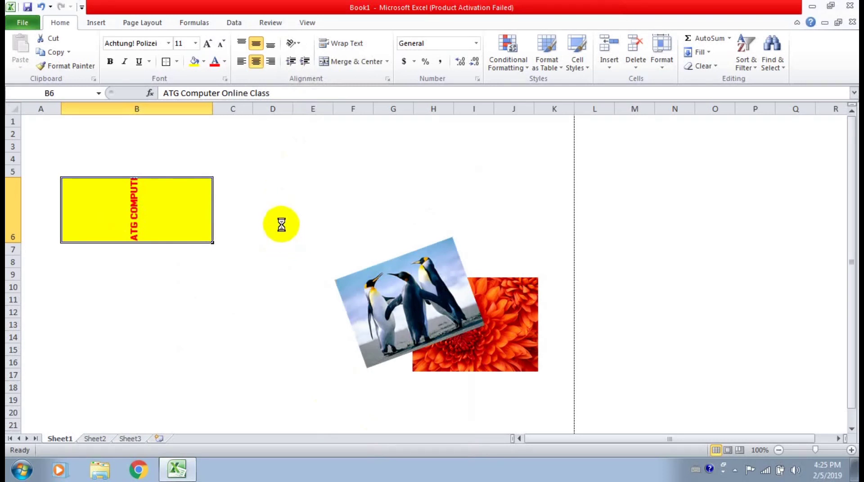
{"action": "left_click", "coordinate": [306, 232]}
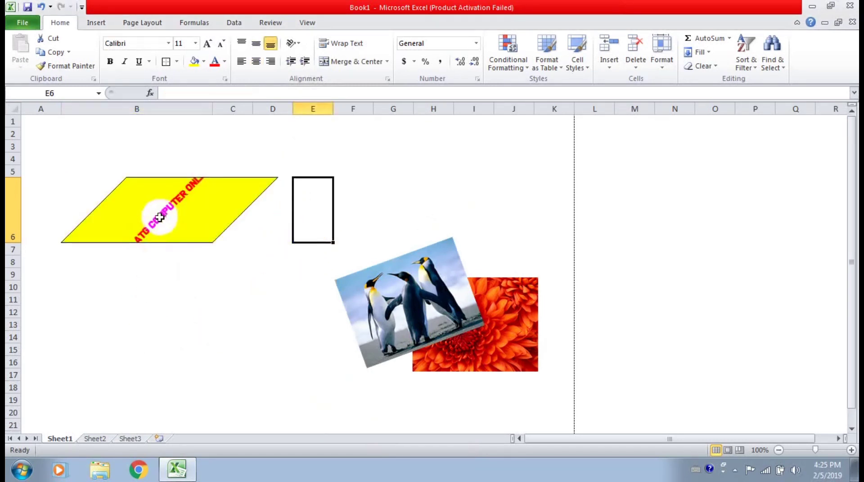
{"action": "left_click", "coordinate": [171, 318]}
{"action": "left_click", "coordinate": [170, 218]}
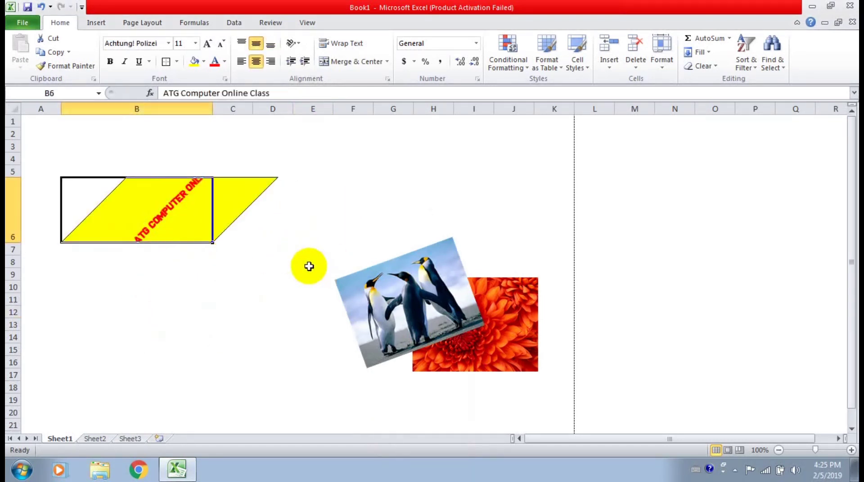
{"action": "left_click", "coordinate": [293, 45]}
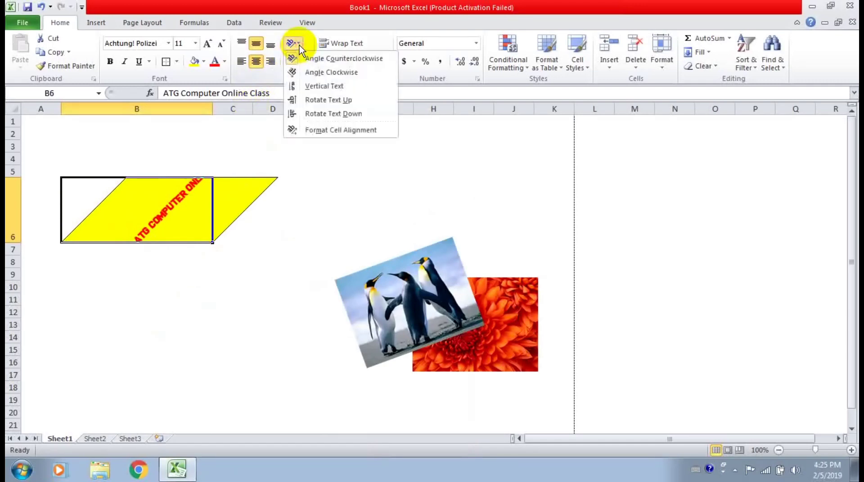
{"action": "left_click", "coordinate": [297, 99]}
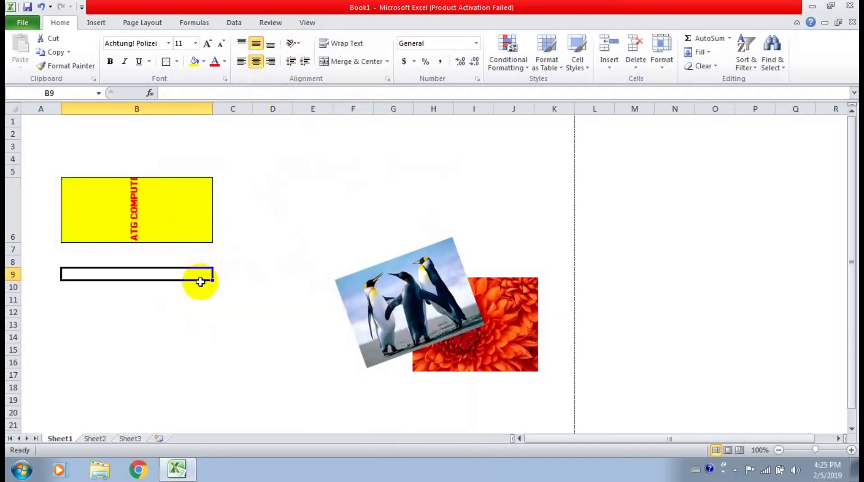
Autofit row 6 height and column B width to the rotated title.
{"action": "left_click_drag", "start_coordinate": [198, 275], "coordinate": [198, 287]}
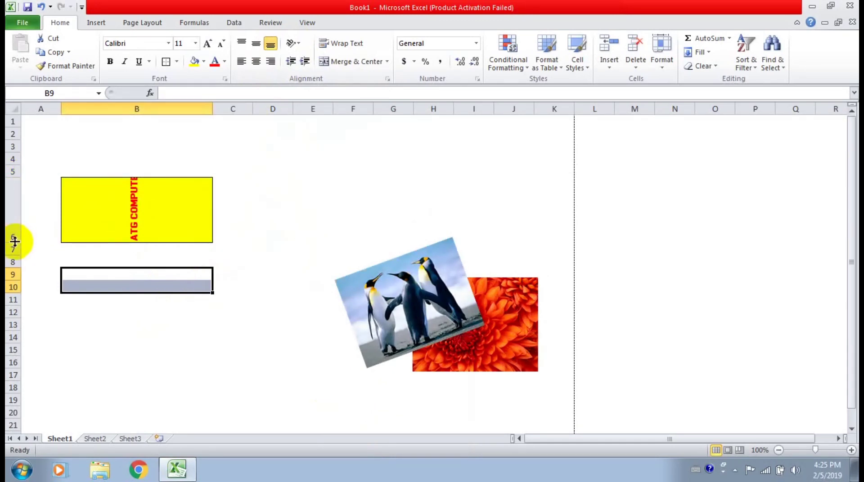
{"action": "double_click", "coordinate": [15, 241]}
{"action": "left_click", "coordinate": [332, 226]}
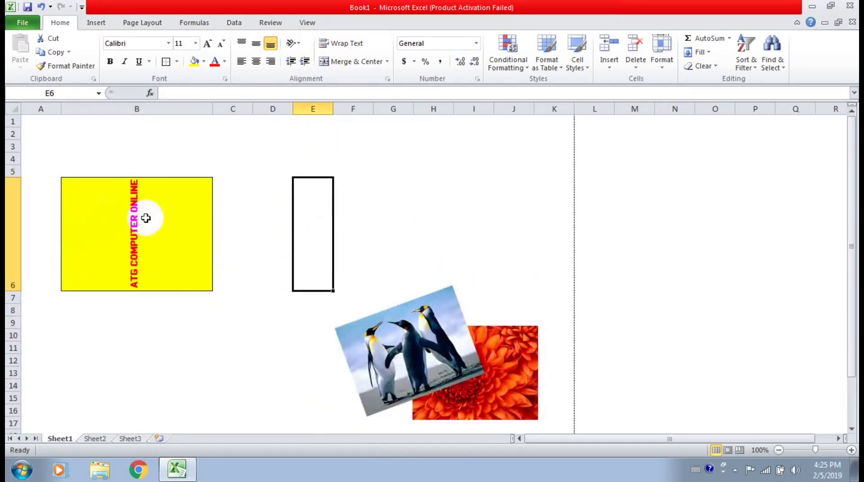
{"action": "double_click", "coordinate": [212, 108]}
{"action": "left_click", "coordinate": [113, 184]}
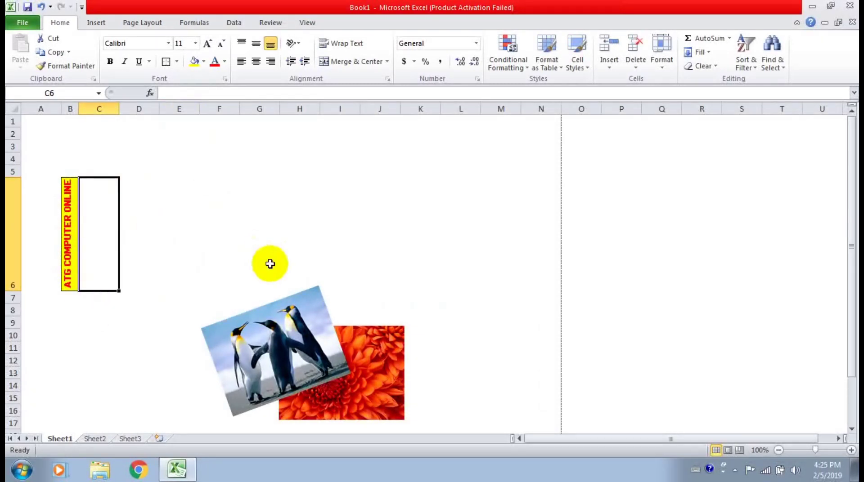
{"action": "left_click", "coordinate": [237, 245]}
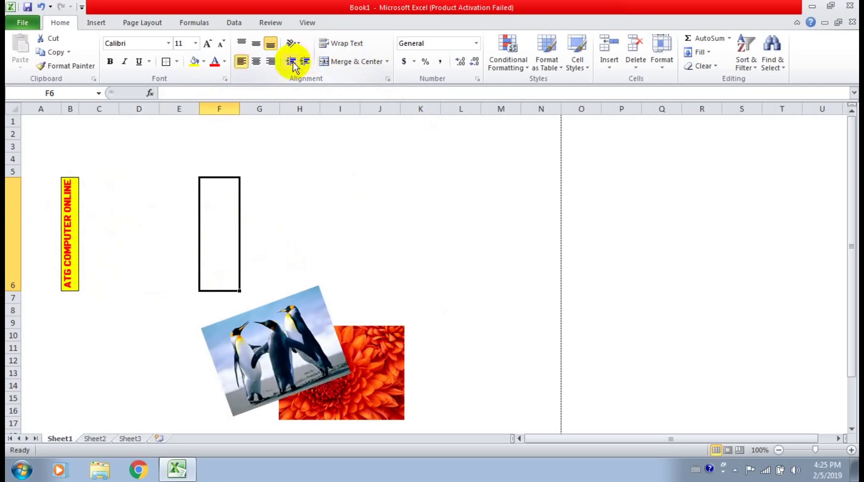
{"action": "left_click", "coordinate": [300, 170]}
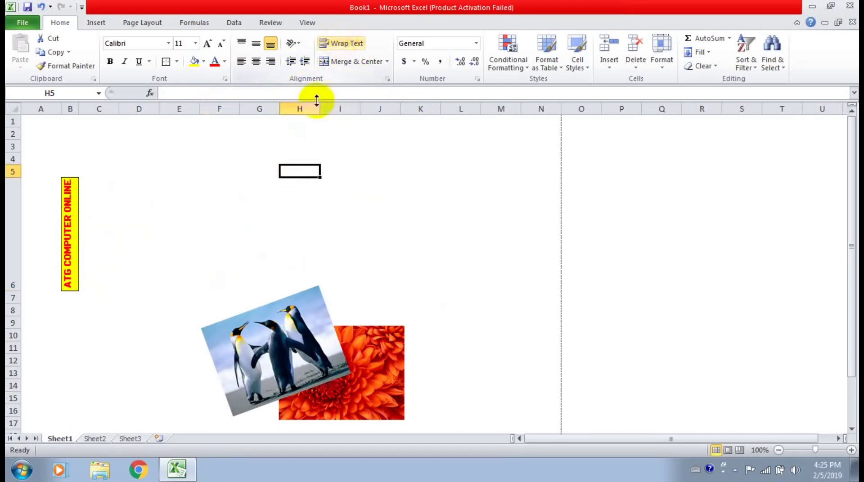
Toggle Rotate Text Up off so the B6 title runs horizontally again.
{"action": "left_click", "coordinate": [65, 231]}
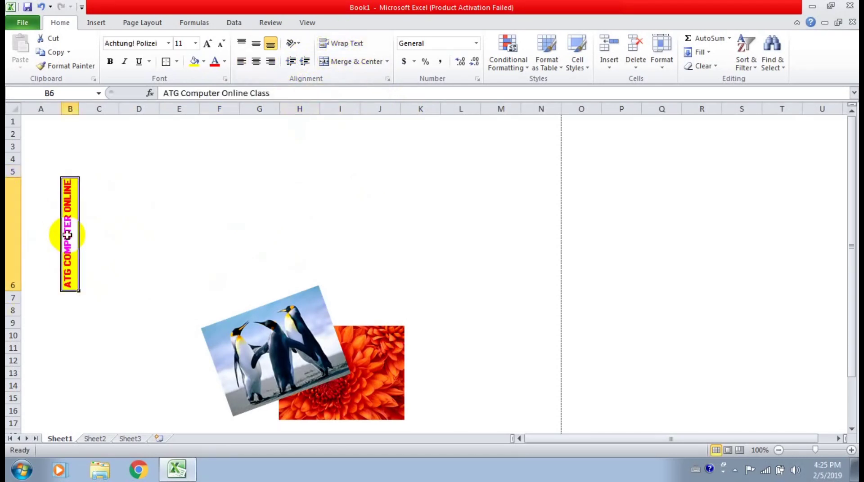
{"action": "left_click", "coordinate": [295, 45]}
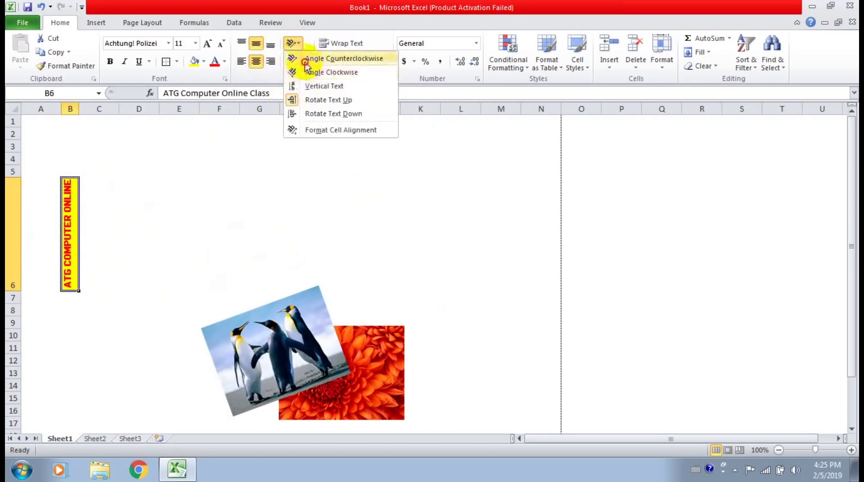
{"action": "left_click", "coordinate": [297, 100]}
{"action": "left_click", "coordinate": [181, 184]}
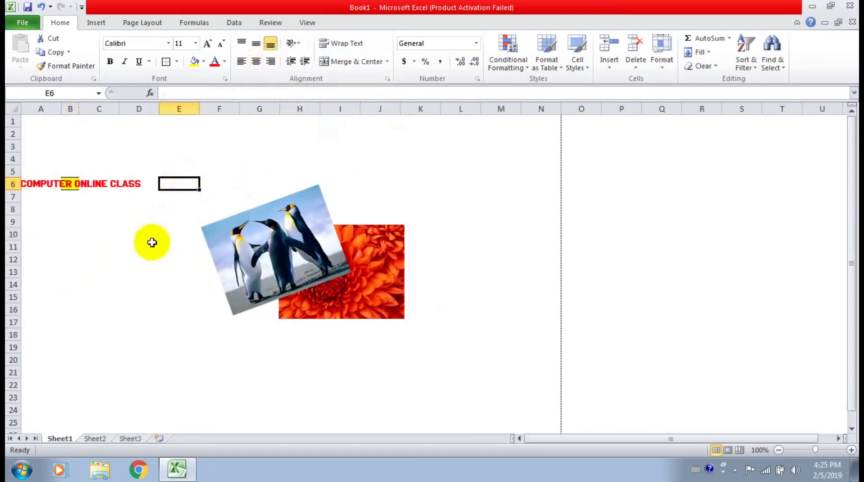
Toggle Wrap Text on and off for B6, leaving the title on one line.
{"action": "left_click", "coordinate": [70, 185]}
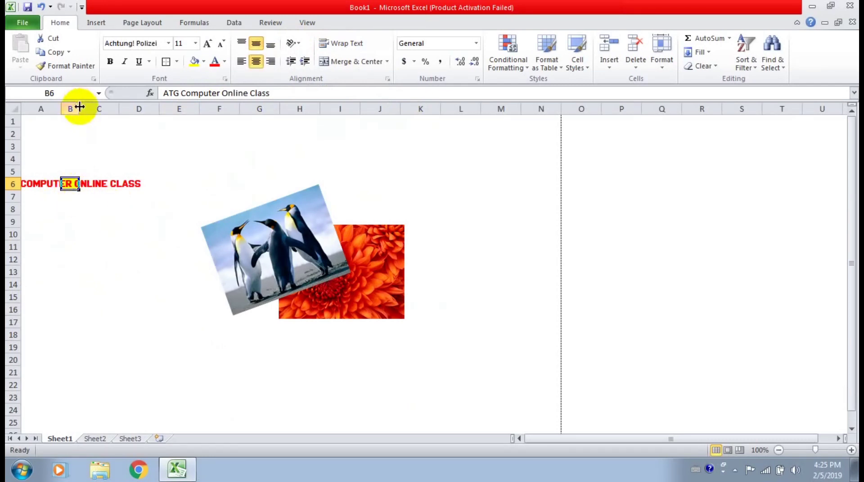
{"action": "left_click", "coordinate": [341, 43]}
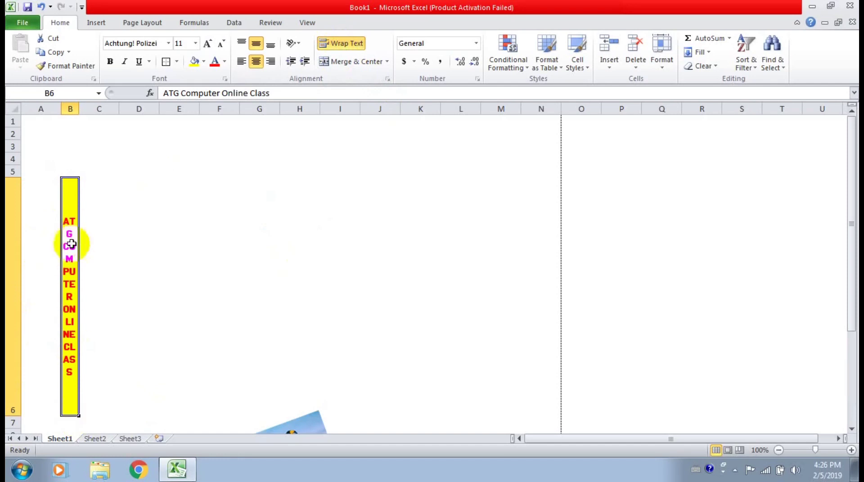
{"action": "left_click", "coordinate": [177, 265]}
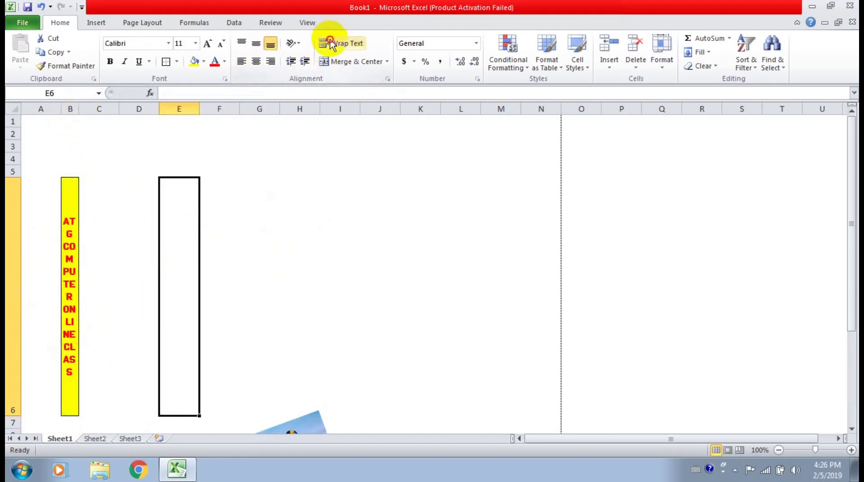
{"action": "left_click", "coordinate": [68, 226]}
{"action": "left_click", "coordinate": [331, 44]}
{"action": "left_click", "coordinate": [130, 208]}
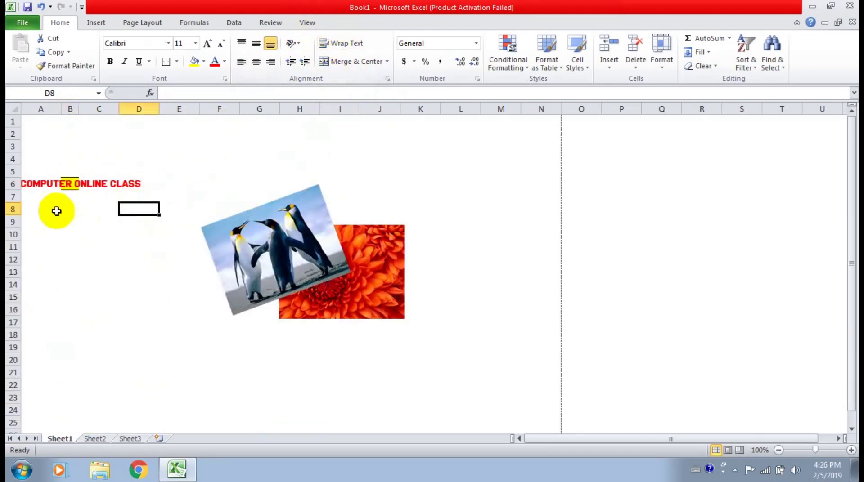
{"action": "left_click", "coordinate": [69, 187]}
{"action": "left_click", "coordinate": [331, 45]}
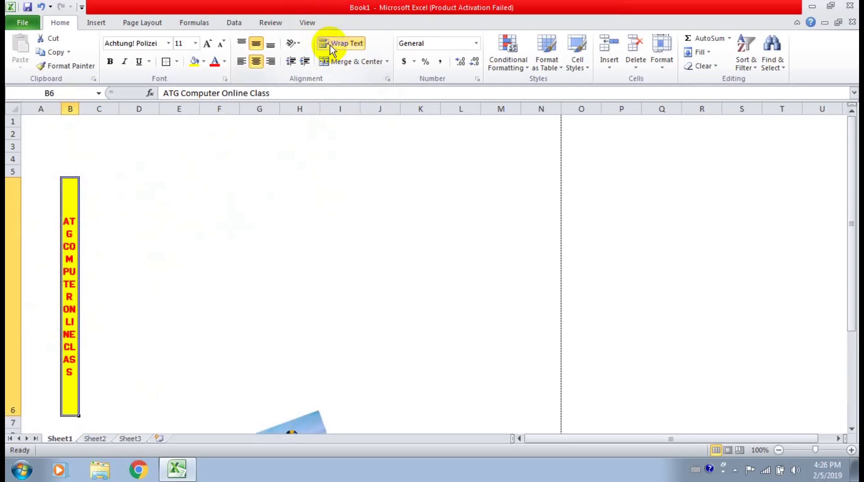
{"action": "left_click", "coordinate": [330, 45]}
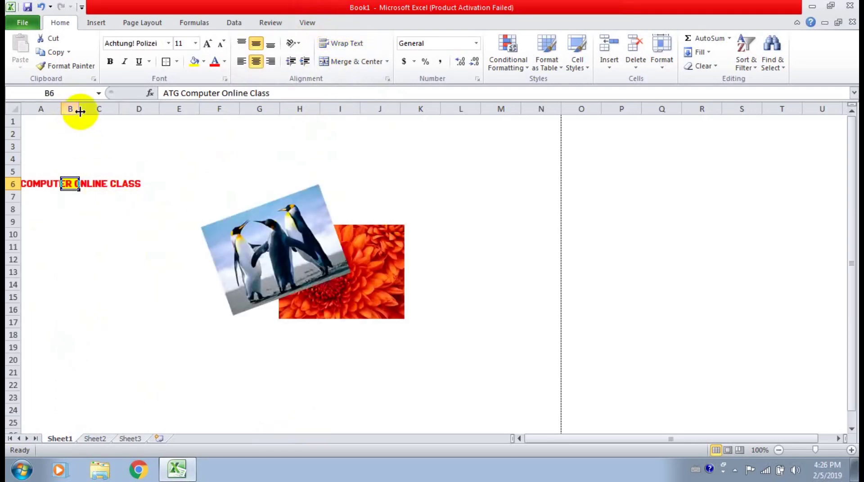
{"action": "left_click", "coordinate": [133, 26]}
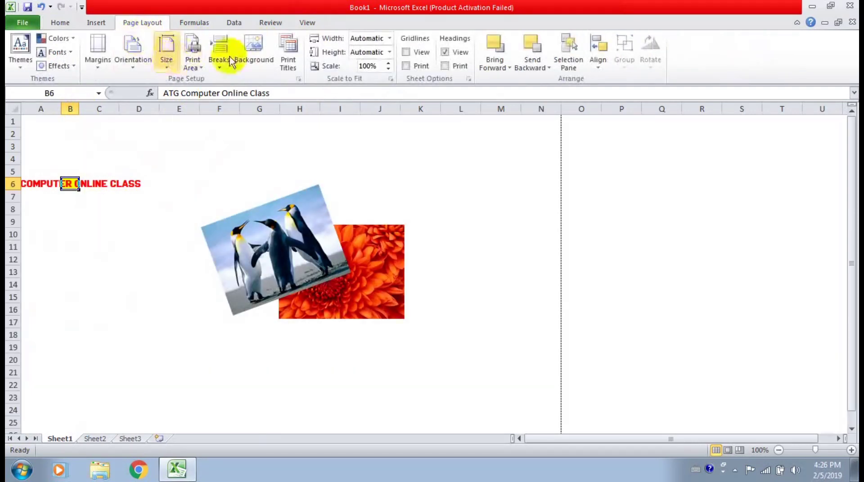
Show the sheet gridlines again and widen column B to 16.71.
{"action": "left_click", "coordinate": [406, 54]}
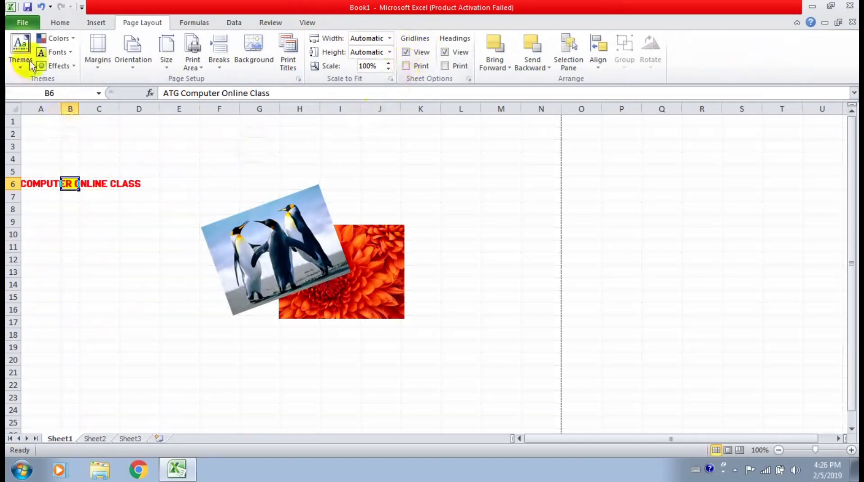
{"action": "left_click", "coordinate": [60, 23]}
{"action": "left_click", "coordinate": [118, 230]}
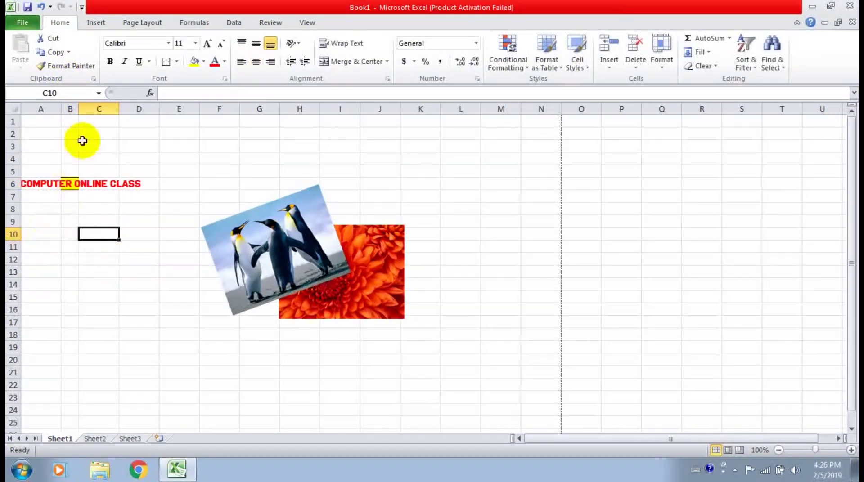
{"action": "left_click_drag", "start_coordinate": [79, 109], "coordinate": [138, 109]}
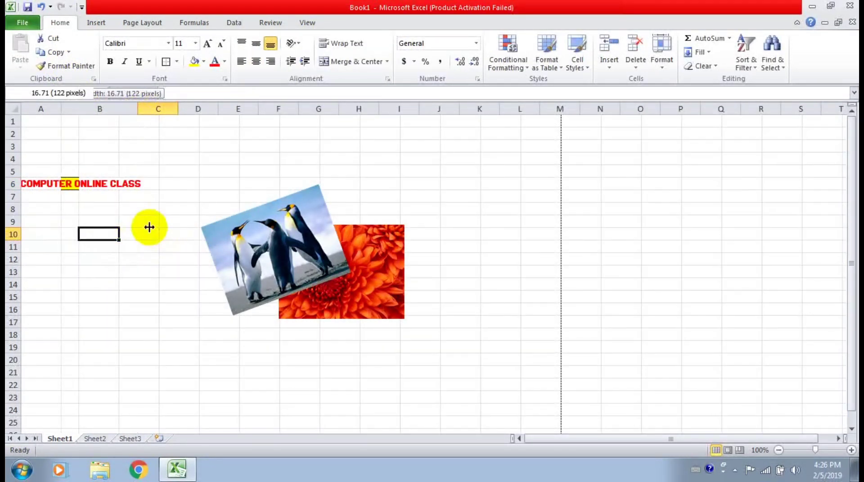
{"action": "left_click", "coordinate": [154, 241]}
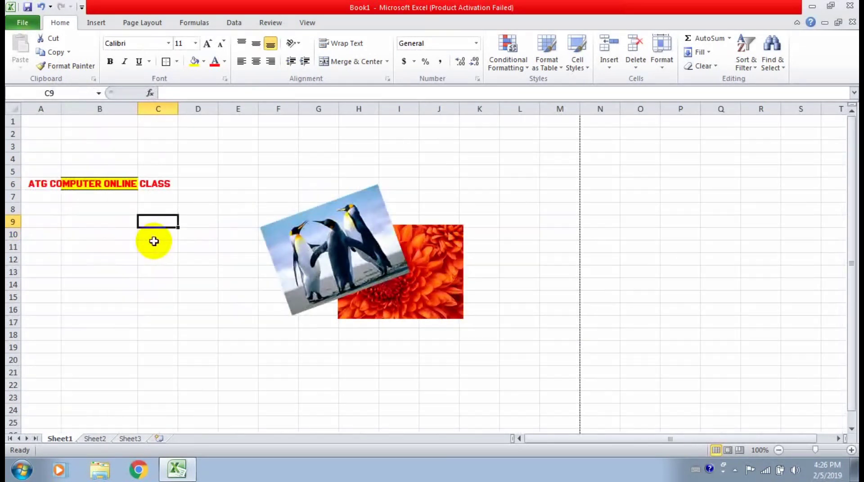
Select B6:C6 along the title, then select D3:E3.
{"action": "left_click", "coordinate": [108, 186]}
{"action": "left_click_drag", "start_coordinate": [108, 186], "coordinate": [149, 182]}
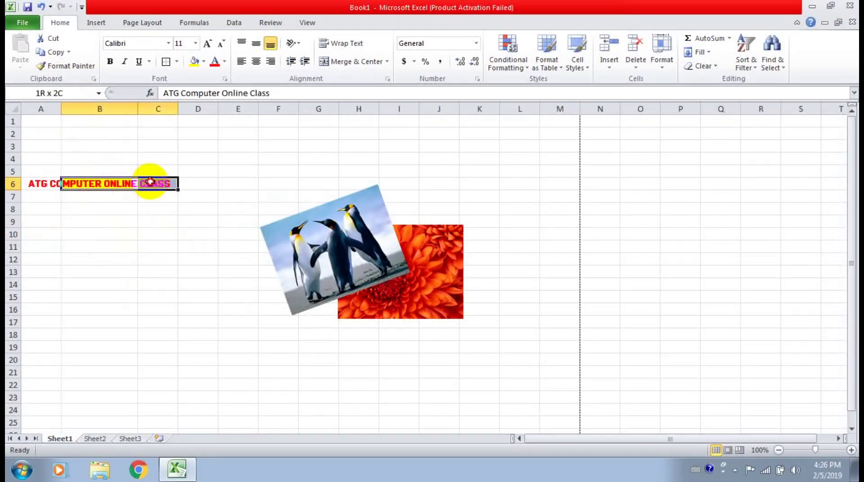
{"action": "left_click", "coordinate": [131, 219]}
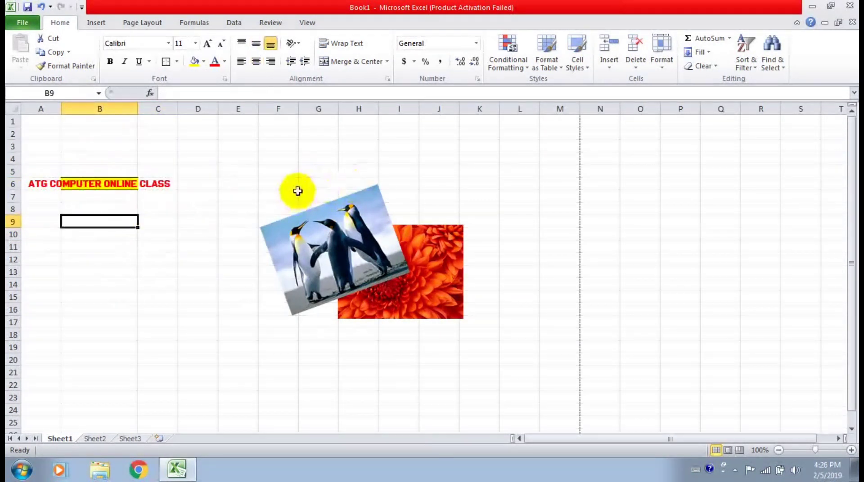
{"action": "left_click", "coordinate": [205, 145]}
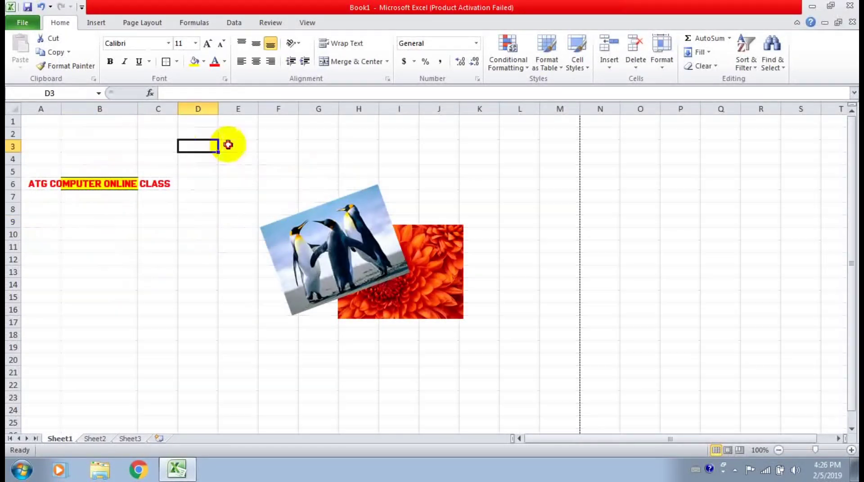
{"action": "left_click", "coordinate": [248, 146], "text": "shift"}
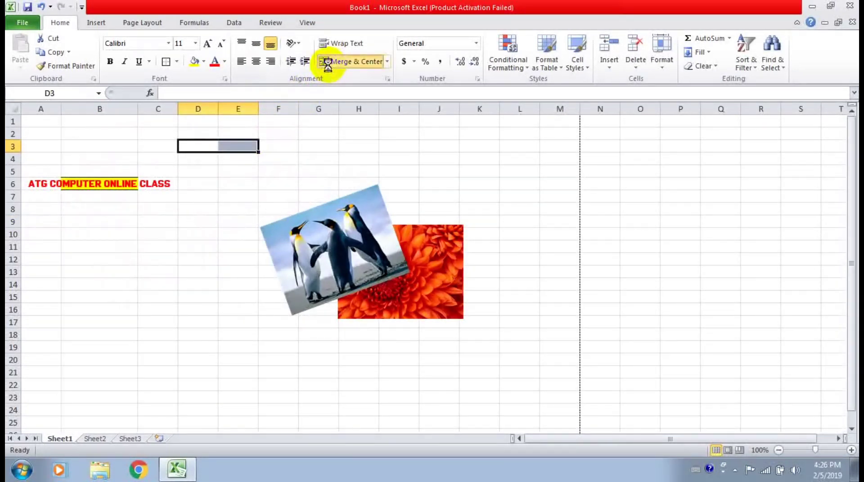
Select D3:E8 and merge it into a single cell with Merge & Center.
{"action": "left_click", "coordinate": [221, 220]}
{"action": "left_click", "coordinate": [232, 145]}
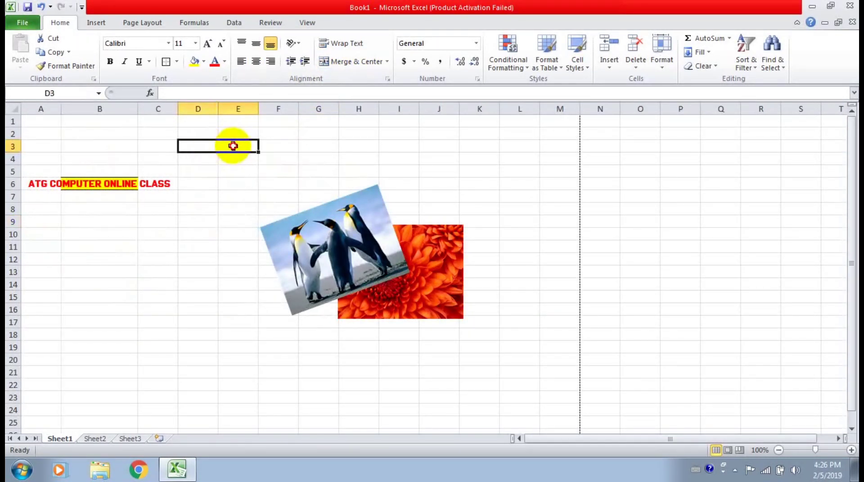
{"action": "left_click_drag", "start_coordinate": [233, 146], "coordinate": [231, 212]}
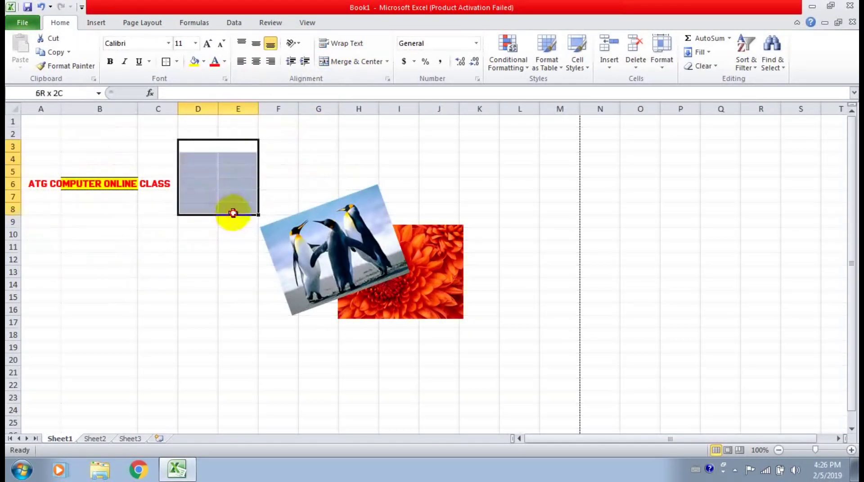
{"action": "left_click", "coordinate": [335, 61]}
{"action": "left_click", "coordinate": [322, 63]}
{"action": "left_click", "coordinate": [197, 290]}
Give the merged D3:E8 cell a thin black outside border.
{"action": "left_click", "coordinate": [211, 160]}
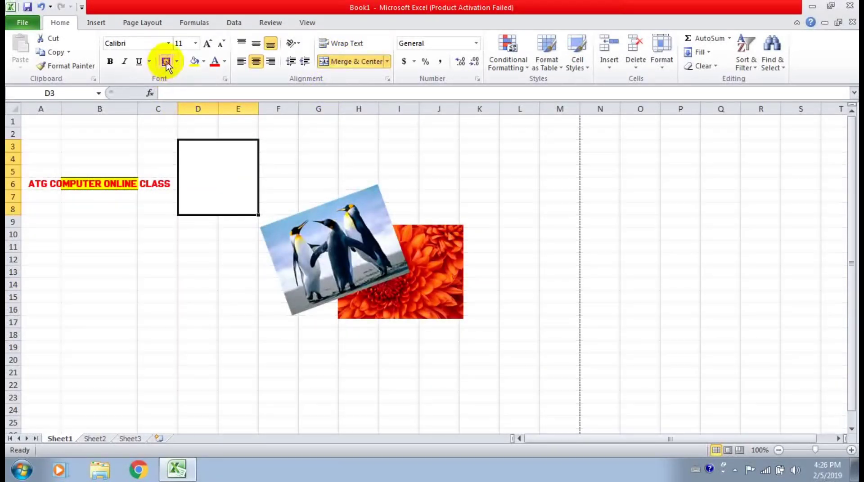
{"action": "left_click", "coordinate": [170, 317]}
{"action": "left_click", "coordinate": [233, 168]}
{"action": "left_click", "coordinate": [166, 61]}
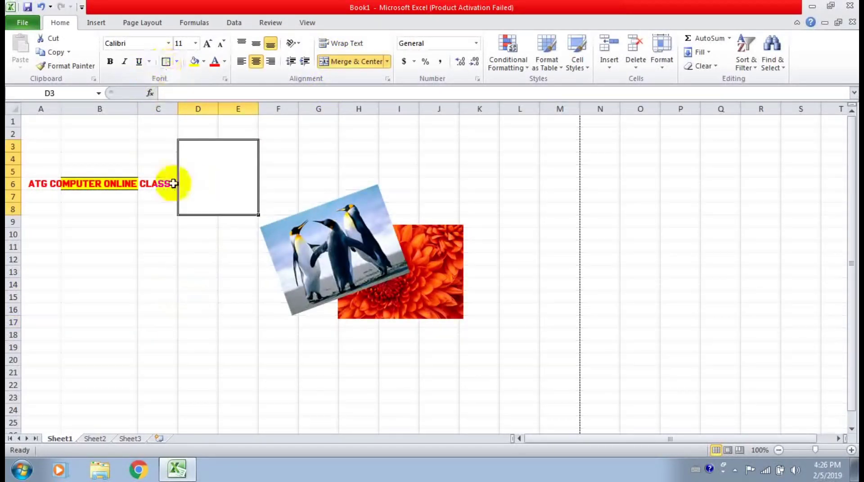
{"action": "left_click", "coordinate": [163, 325]}
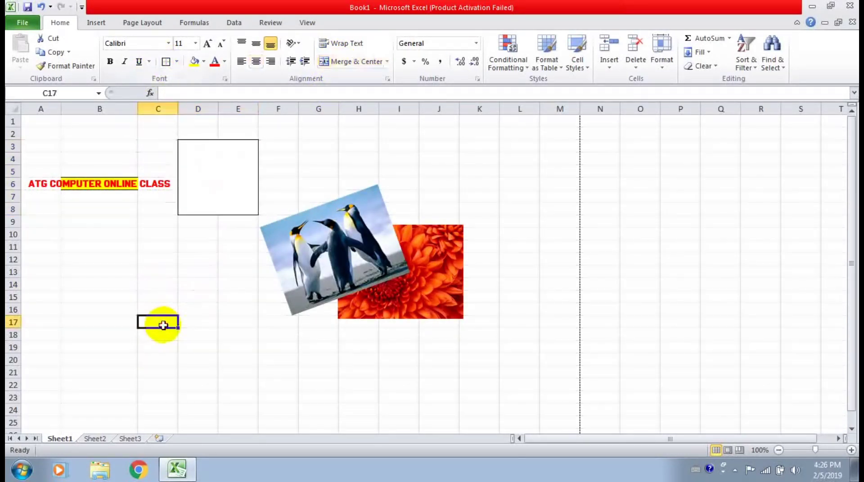
{"action": "left_click", "coordinate": [387, 62]}
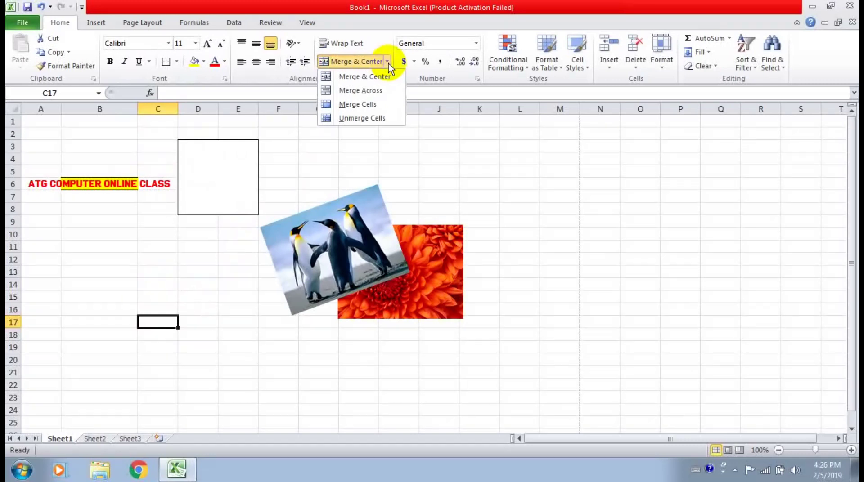
{"action": "left_click", "coordinate": [300, 173]}
{"action": "left_click", "coordinate": [317, 178]}
{"action": "left_click", "coordinate": [381, 173]}
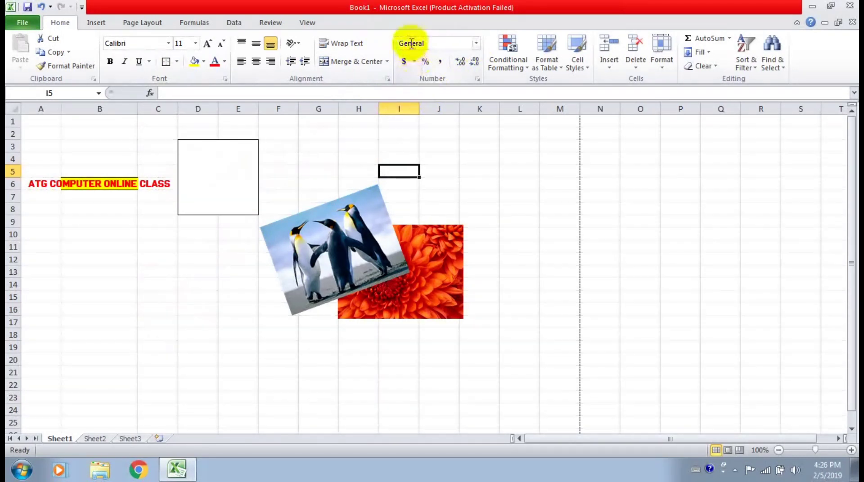
{"action": "left_click", "coordinate": [476, 44]}
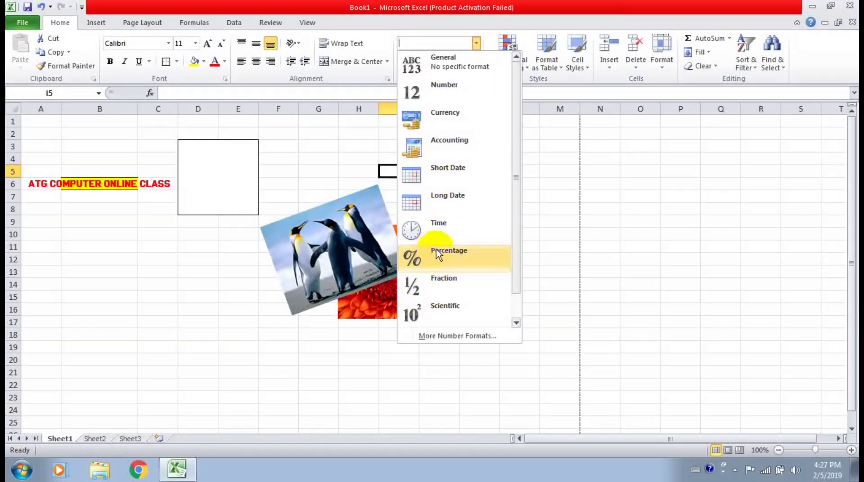
{"action": "left_click", "coordinate": [537, 153]}
{"action": "left_click", "coordinate": [485, 163]}
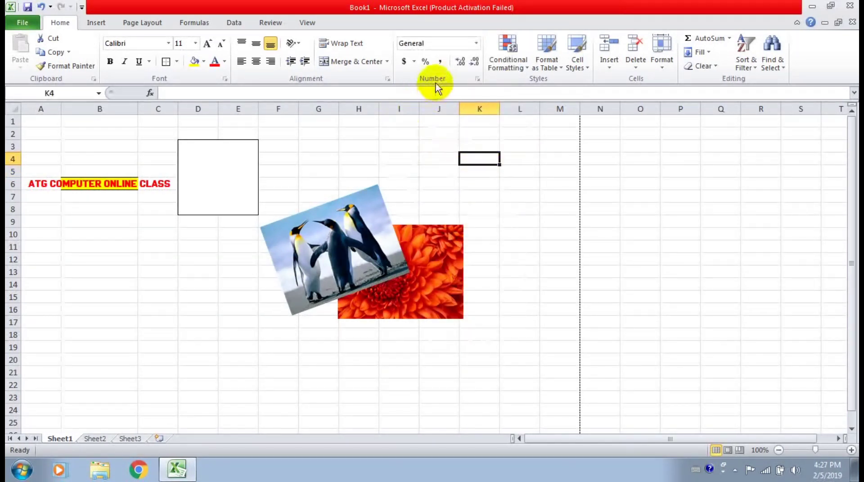
{"action": "left_click", "coordinate": [414, 60]}
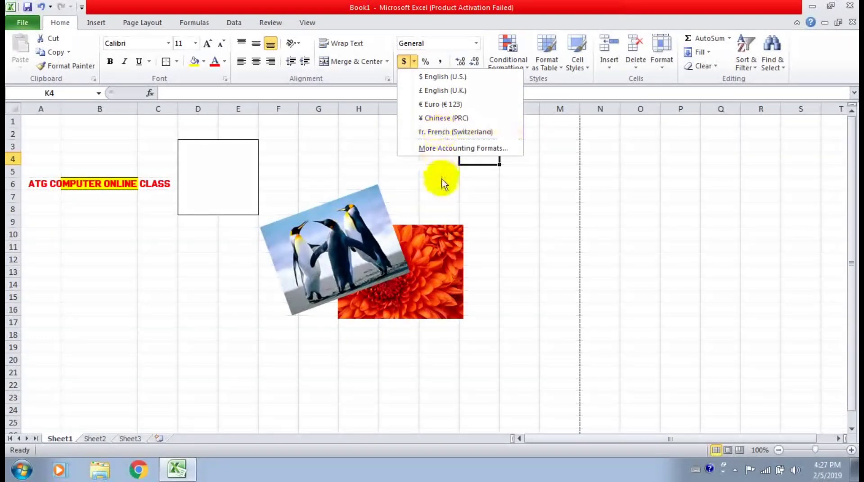
{"action": "left_click", "coordinate": [424, 181]}
{"action": "left_click", "coordinate": [359, 146]}
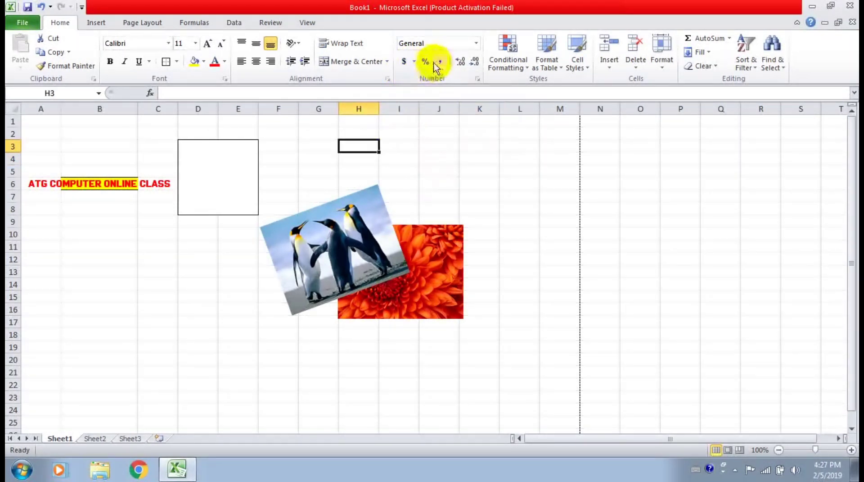
{"action": "left_click", "coordinate": [429, 132]}
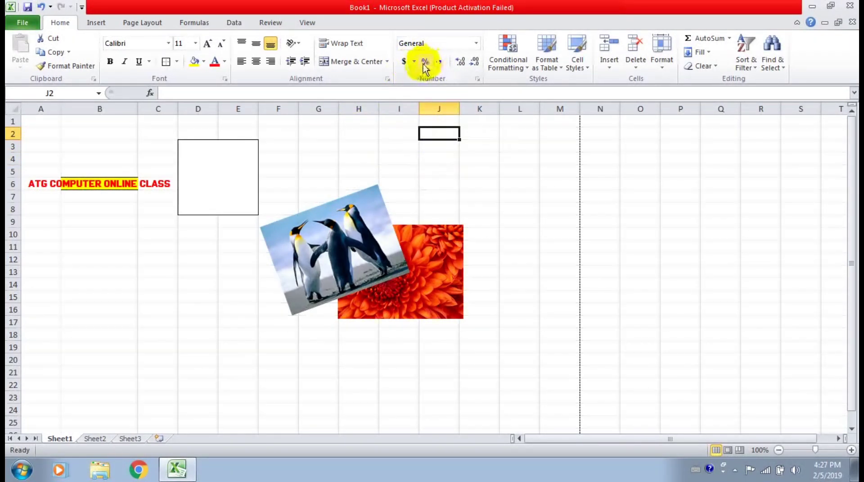
{"action": "left_click", "coordinate": [460, 65]}
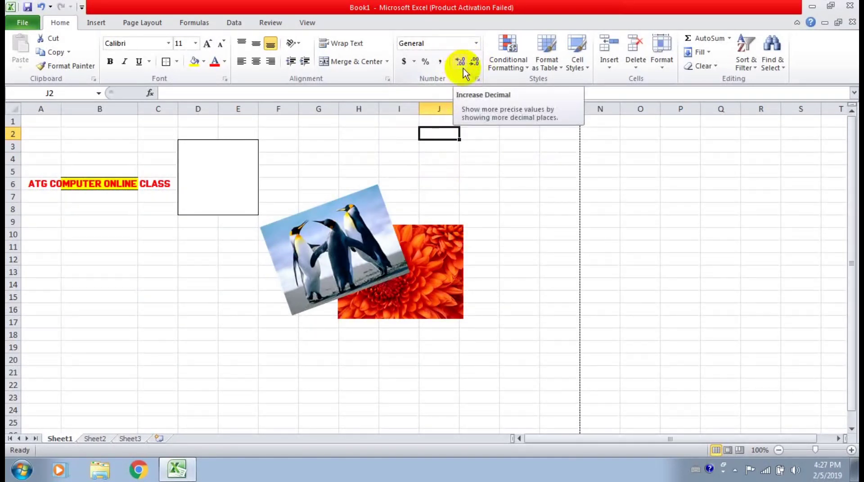
{"action": "left_click", "coordinate": [478, 158]}
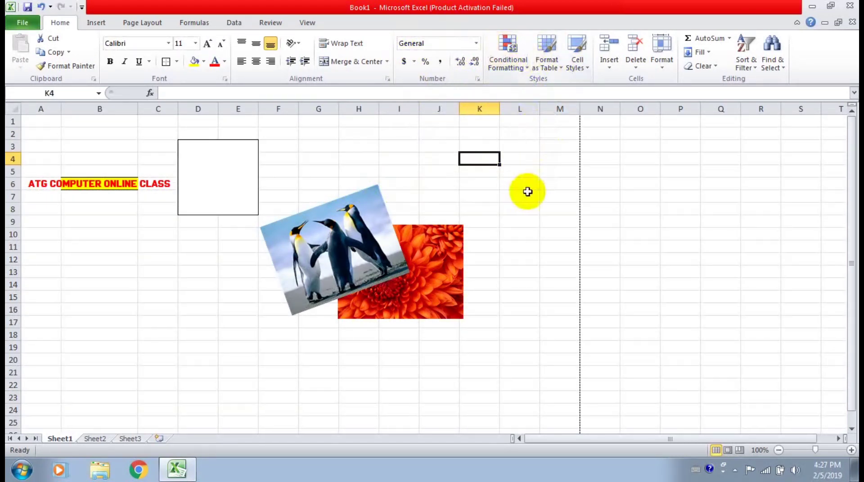
{"action": "left_click_drag", "start_coordinate": [531, 167], "coordinate": [517, 295]}
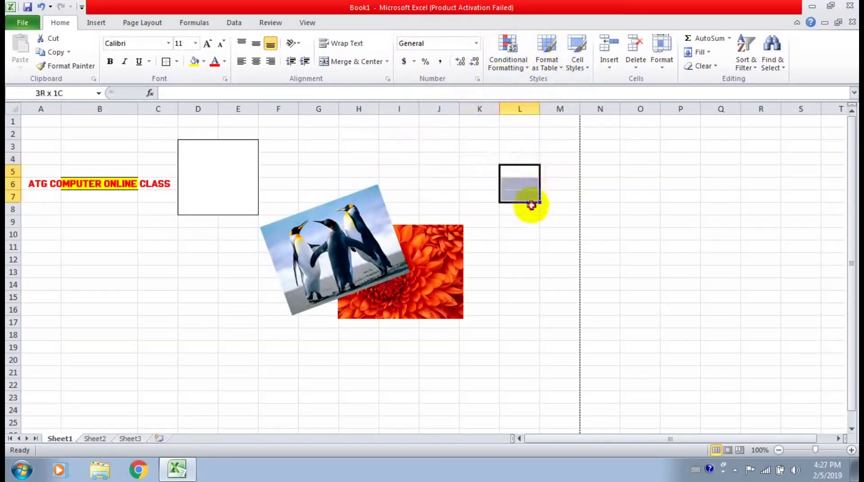
Apply green gradient-fill data bars to L5:L15 through Conditional Formatting.
{"action": "left_click", "coordinate": [525, 70]}
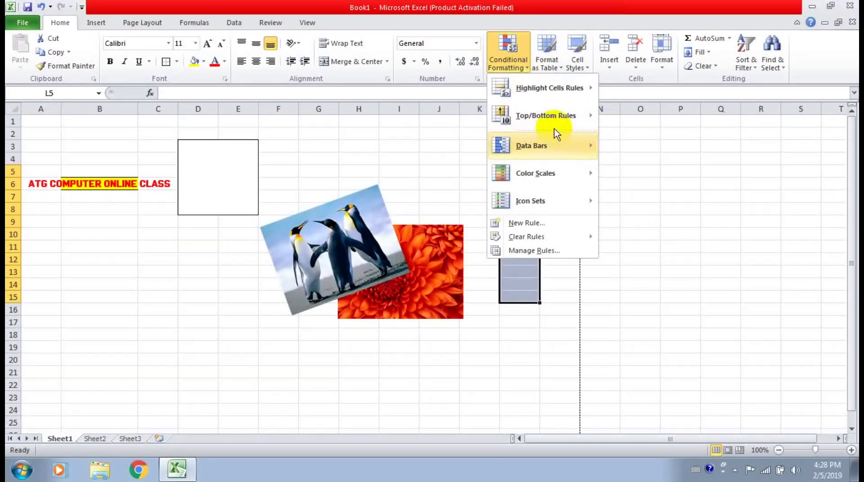
{"action": "mouse_move", "coordinate": [574, 147]}
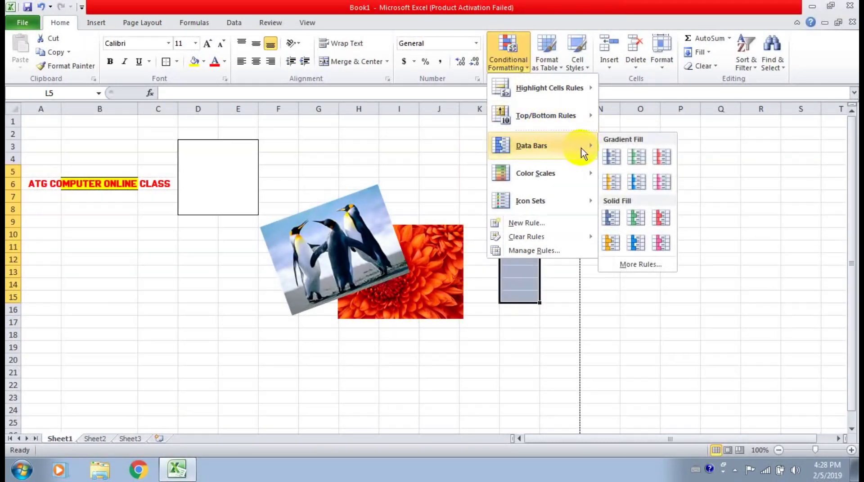
{"action": "left_click", "coordinate": [639, 158]}
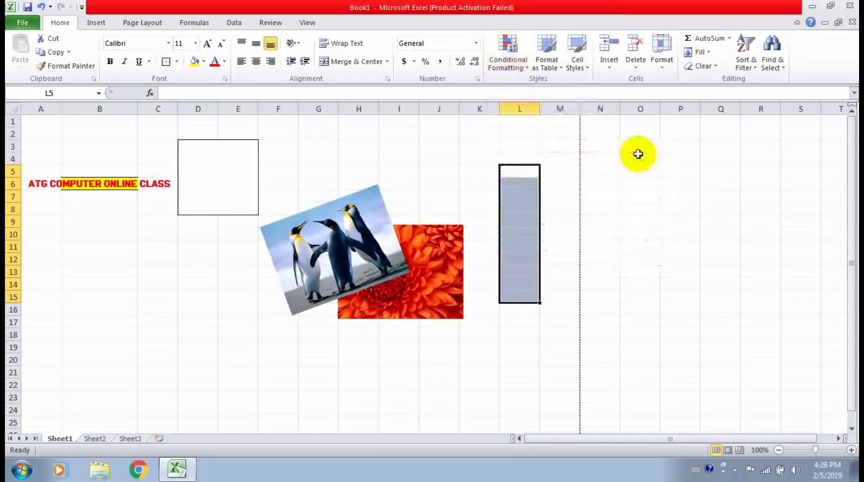
{"action": "left_click", "coordinate": [562, 196]}
Enter the values 10, 5, 7 and 20 into L5:L8.
{"action": "left_click", "coordinate": [519, 173]}
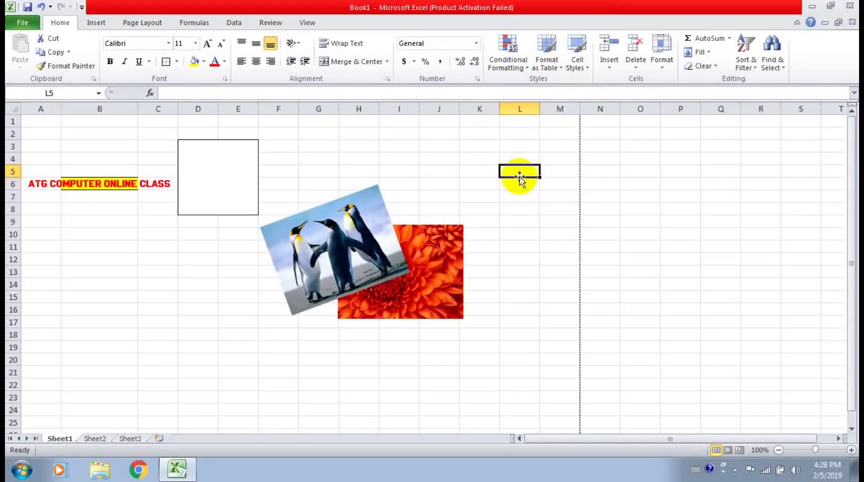
{"action": "type", "text": "10"}
{"action": "key", "text": "Return"}
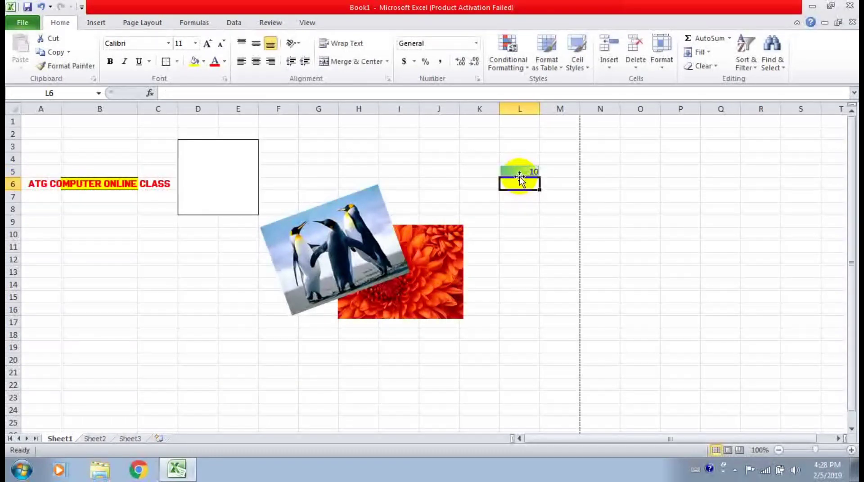
{"action": "type", "text": "5"}
{"action": "key", "text": "Return"}
{"action": "type", "text": "7"}
{"action": "key", "text": "Return"}
{"action": "type", "text": "20"}
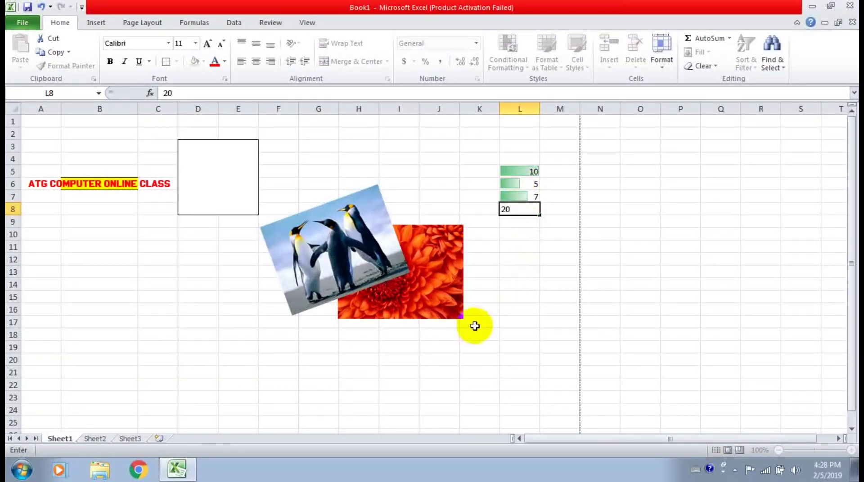
{"action": "key", "text": "Return"}
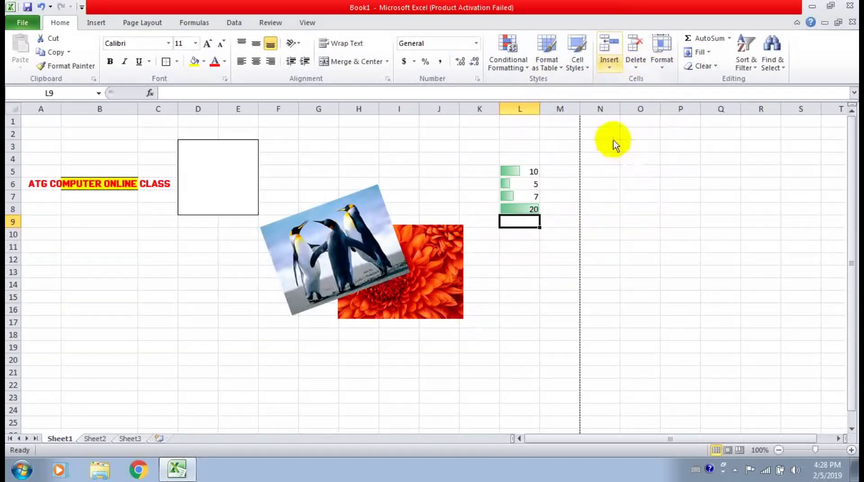
{"action": "left_click", "coordinate": [679, 183]}
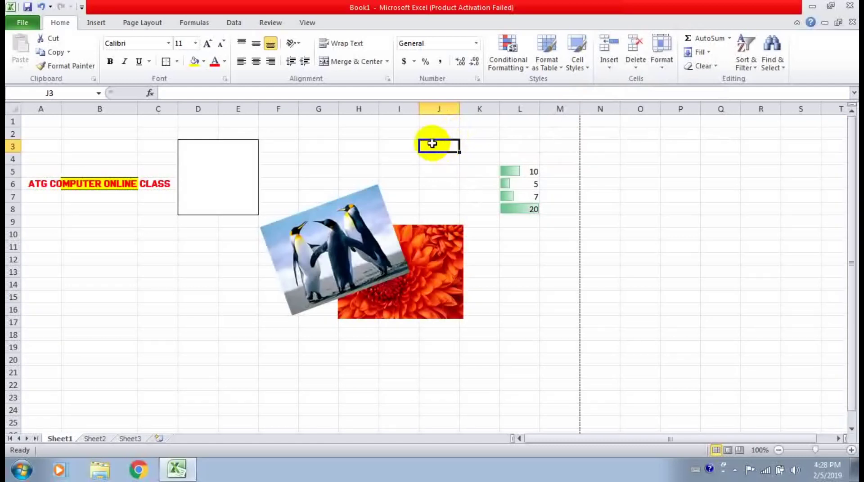
{"action": "left_click", "coordinate": [427, 120]}
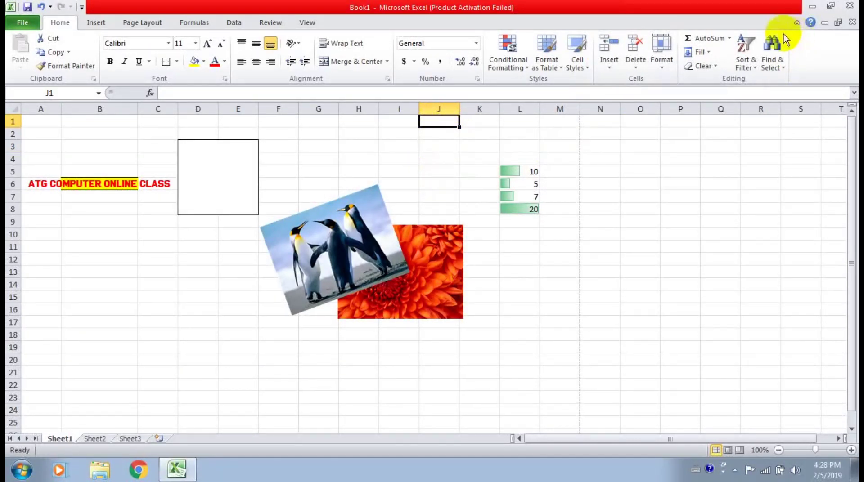
{"action": "left_click", "coordinate": [607, 185]}
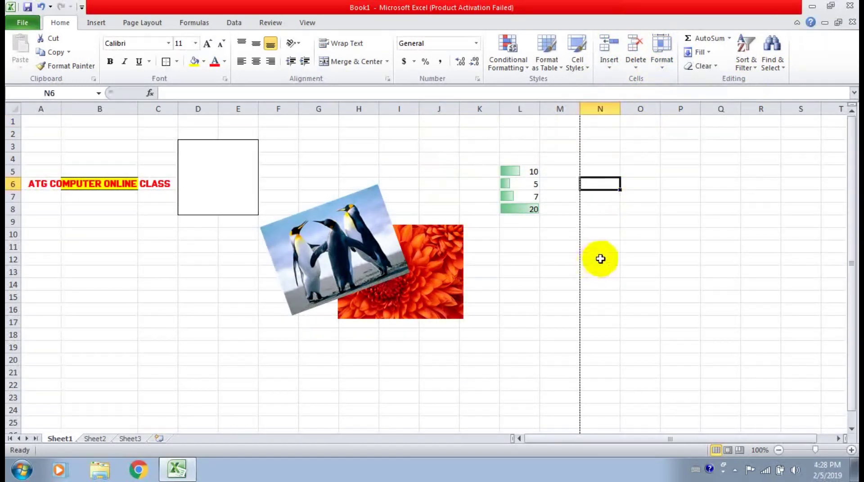
{"action": "left_click", "coordinate": [729, 38]}
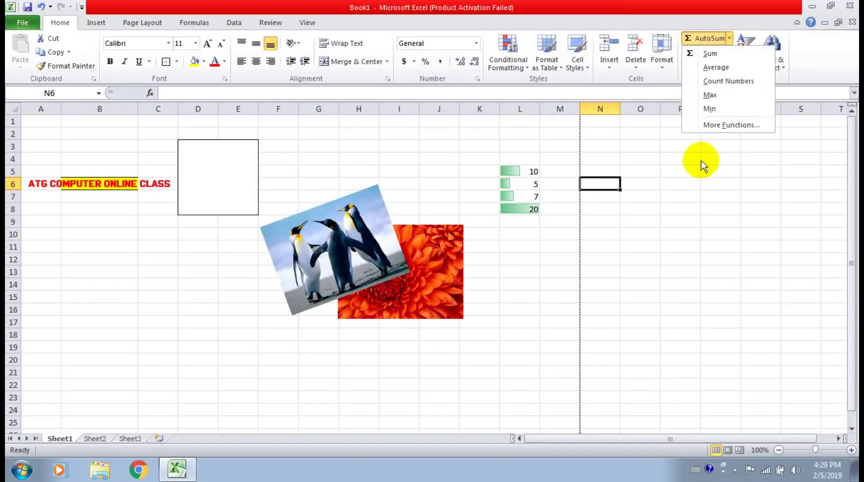
{"action": "left_click", "coordinate": [681, 165]}
{"action": "left_click", "coordinate": [681, 169]}
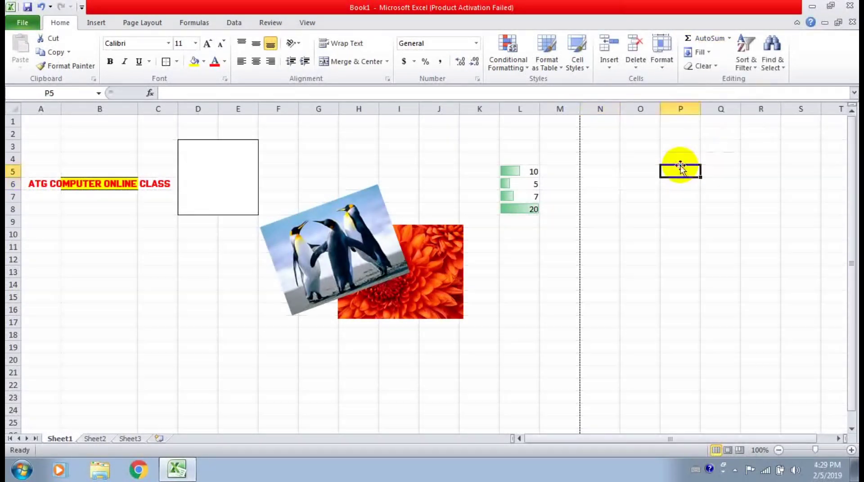
{"action": "left_click", "coordinate": [705, 52]}
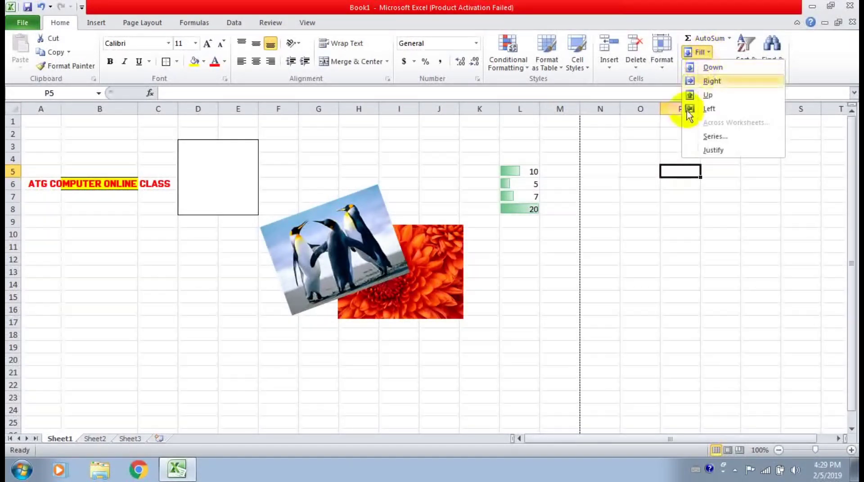
{"action": "left_click", "coordinate": [696, 82]}
{"action": "left_click", "coordinate": [758, 232]}
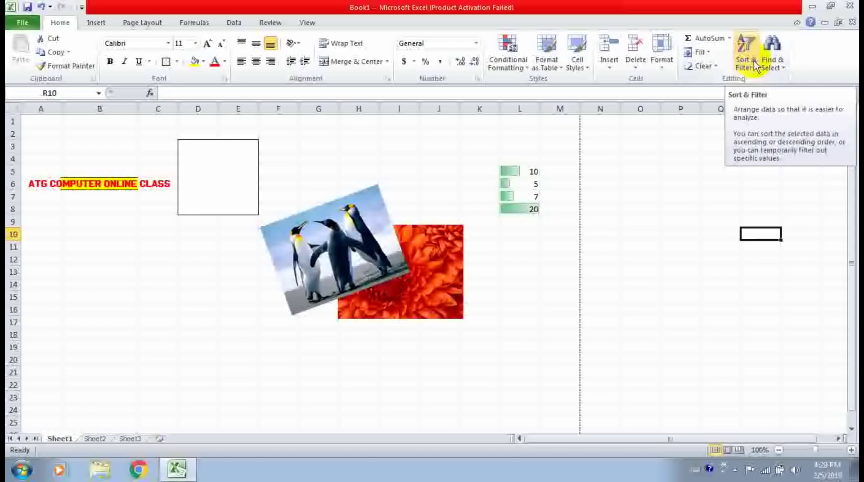
{"action": "left_click", "coordinate": [676, 182]}
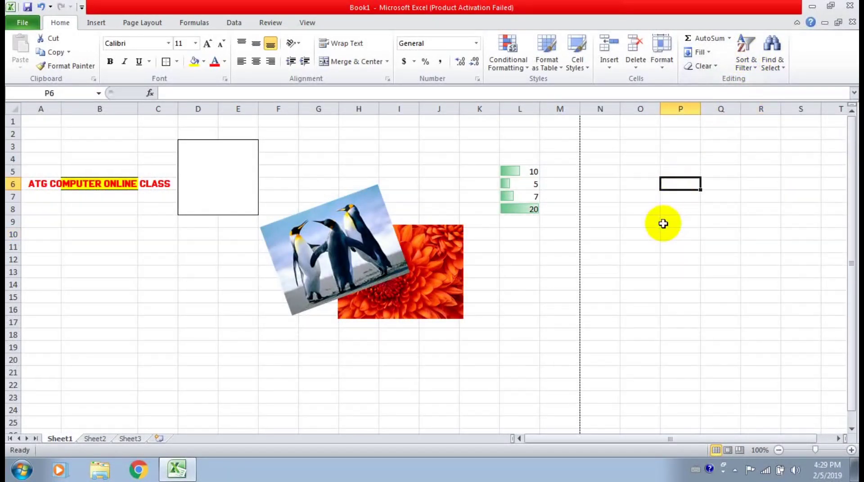
{"action": "left_click", "coordinate": [656, 162]}
{"action": "left_click", "coordinate": [692, 155]}
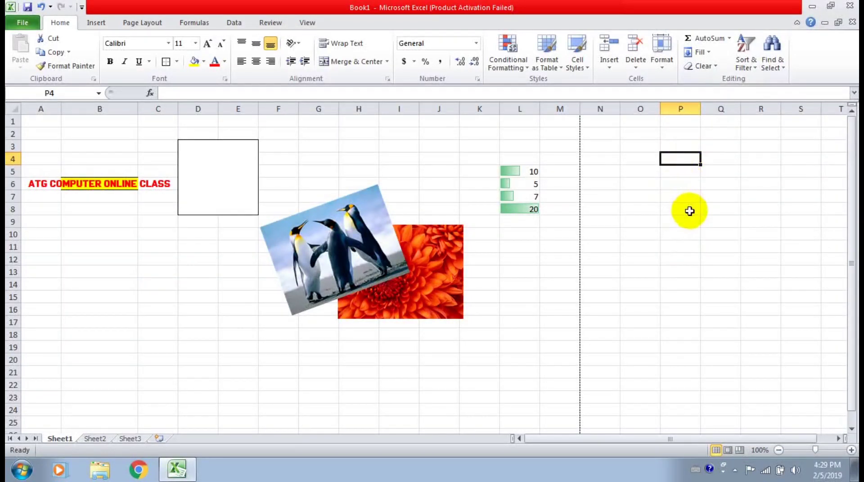
{"action": "left_click", "coordinate": [453, 158]}
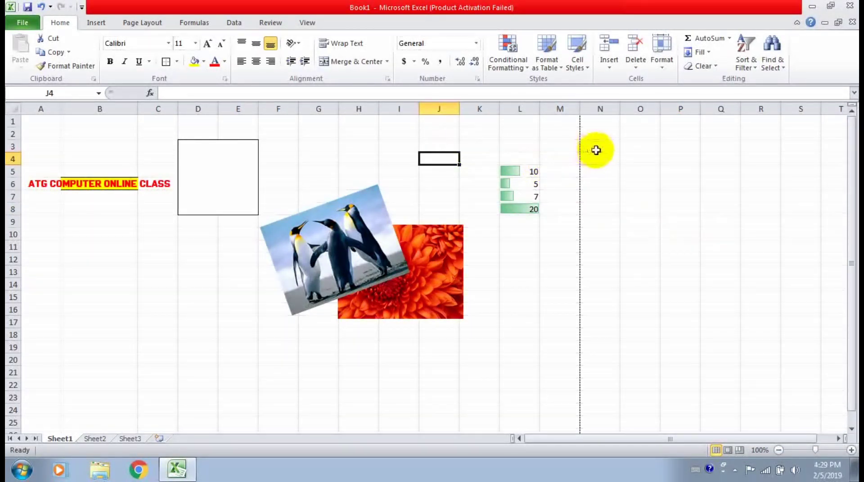